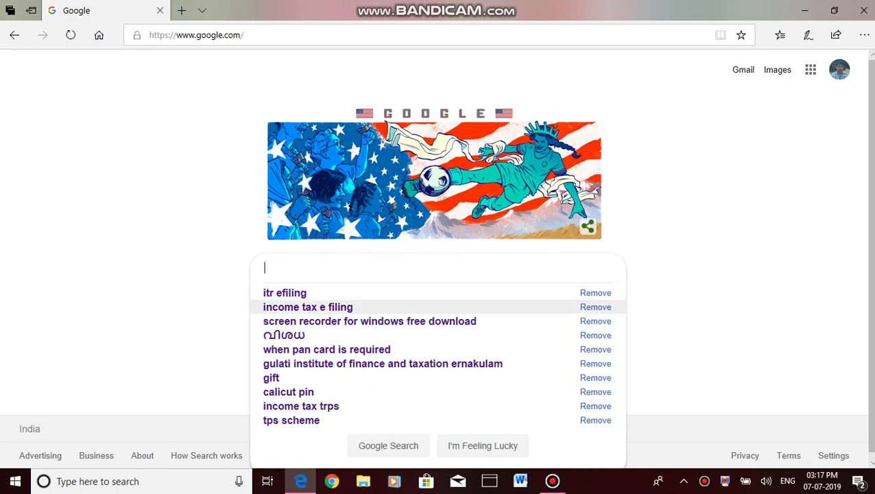
# - Search Google for 'income tax e filing' and open the official e-Filing Home Page result
pyautogui.click(307, 307)
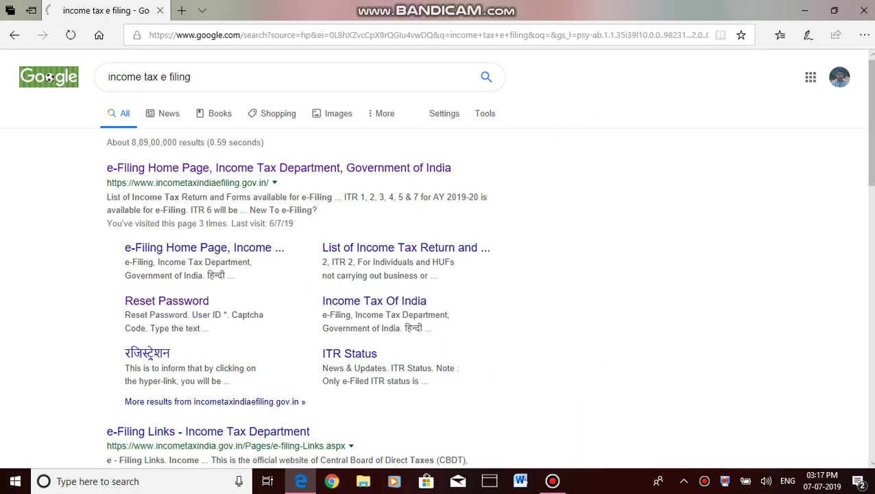
pyautogui.click(278, 167)
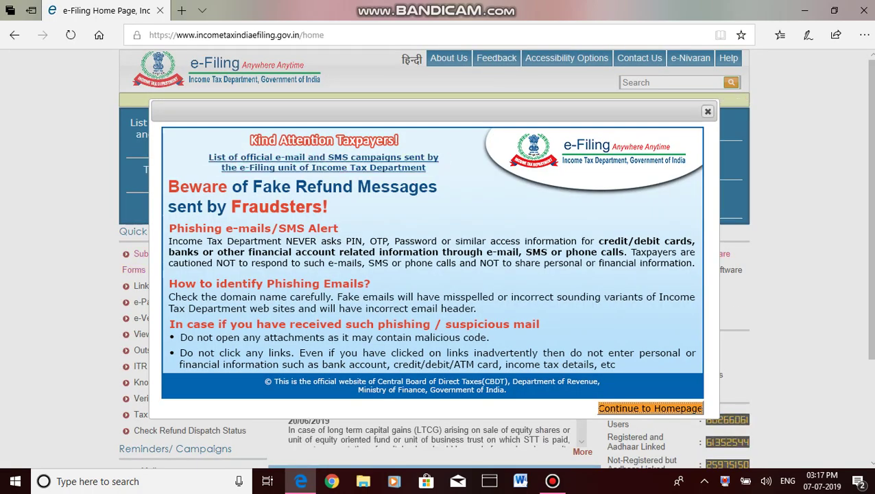
# - Dismiss the fake-refund alert and sign in with the user ID, password and captcha
pyautogui.click(707, 111)
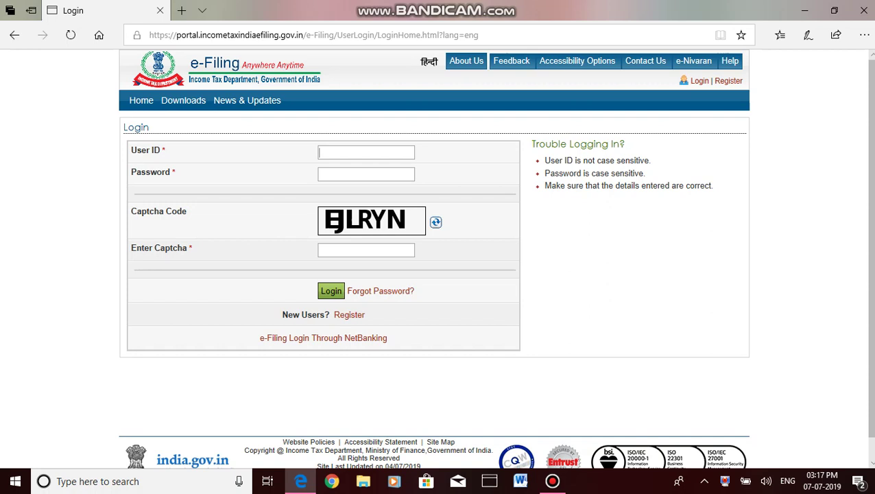
pyautogui.press('Tab')
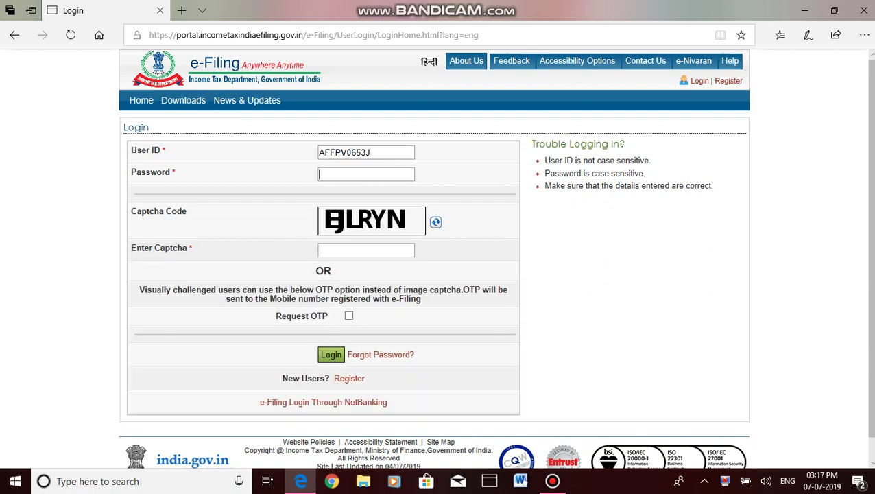
pyautogui.write('••••••••')
pyautogui.press('Tab')
pyautogui.write('EJLRYN')
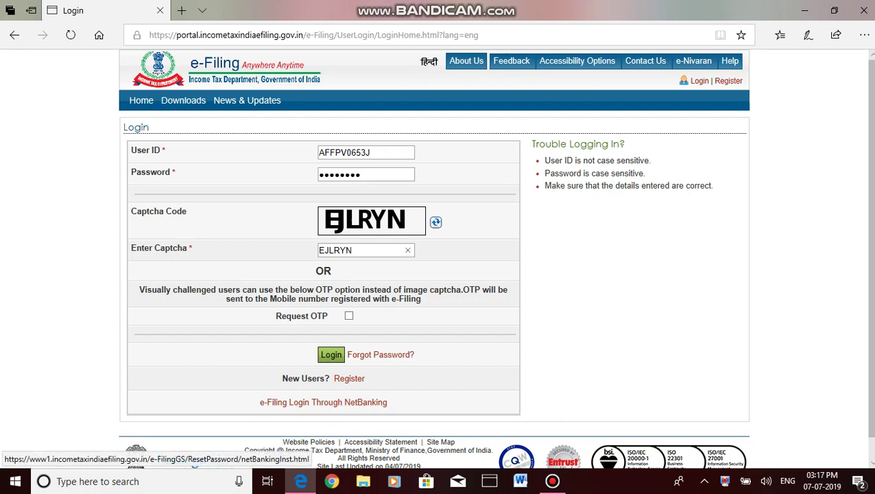
pyautogui.click(330, 354)
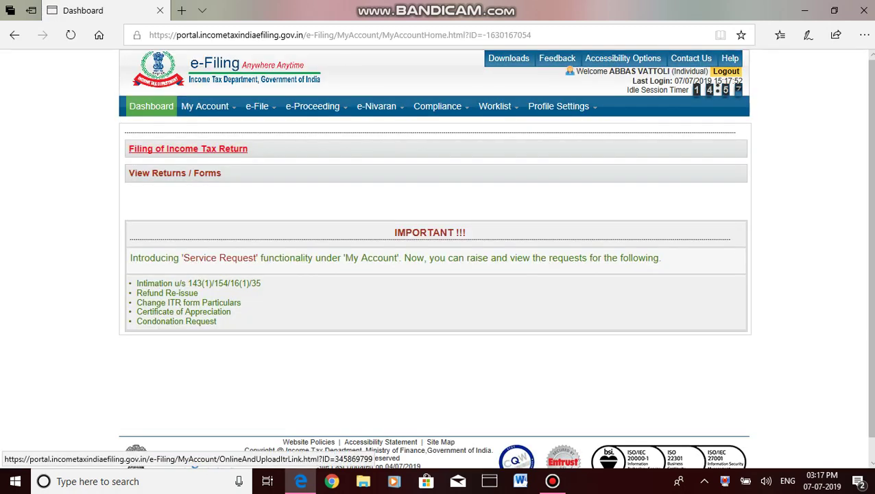
# - Choose AY 2019-20, ITR-1, Original/Revised Return and Prepare and Submit Online for a new return
pyautogui.click(188, 149)
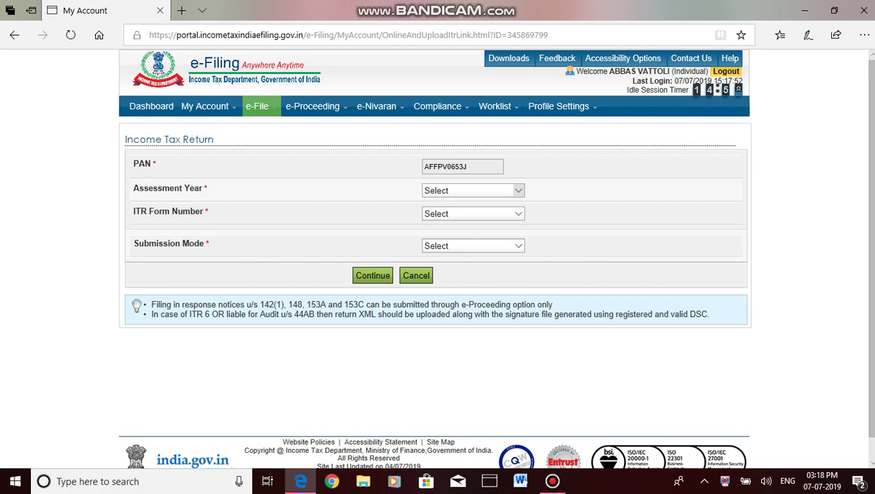
pyautogui.click(518, 190)
pyautogui.click(439, 200)
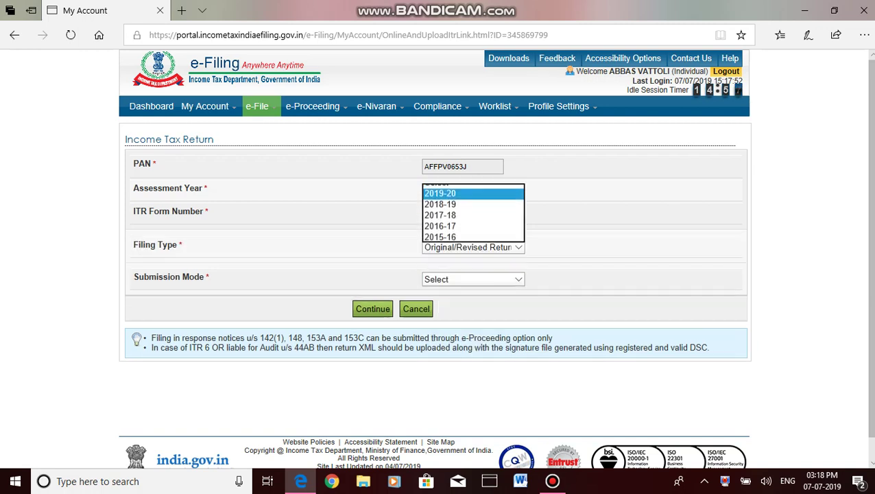
pyautogui.click(518, 214)
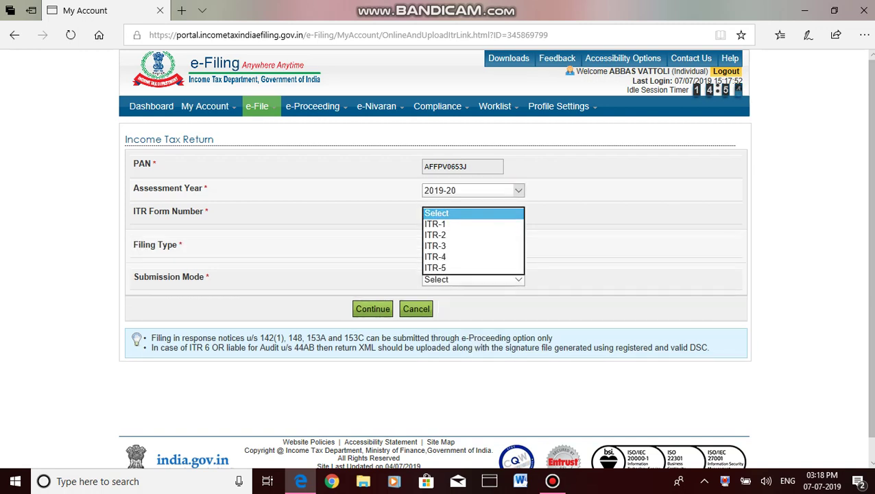
pyautogui.click(438, 223)
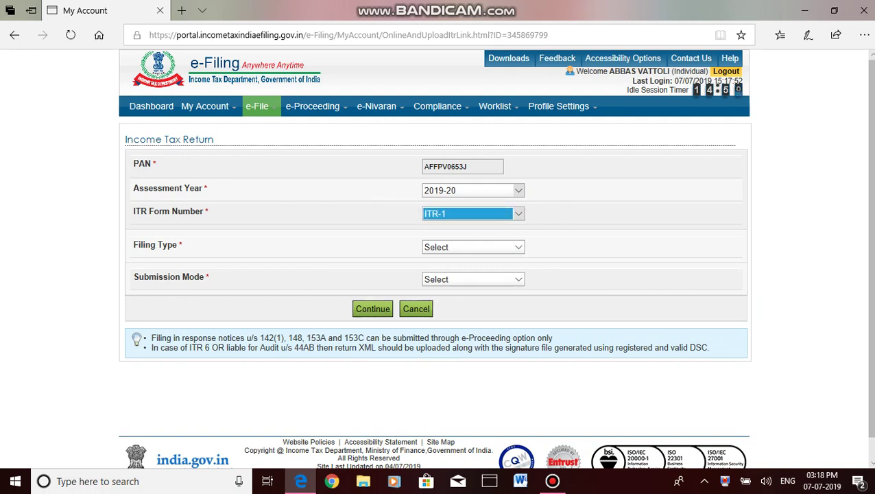
pyautogui.click(527, 247)
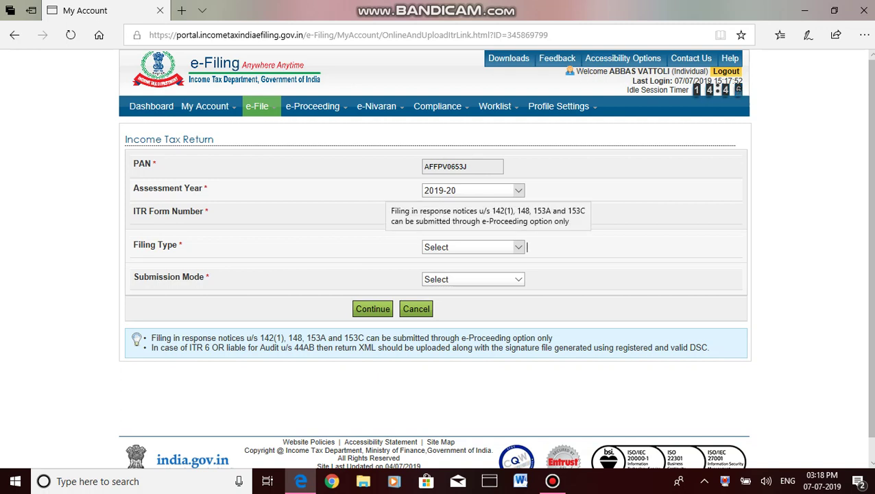
pyautogui.click(525, 247)
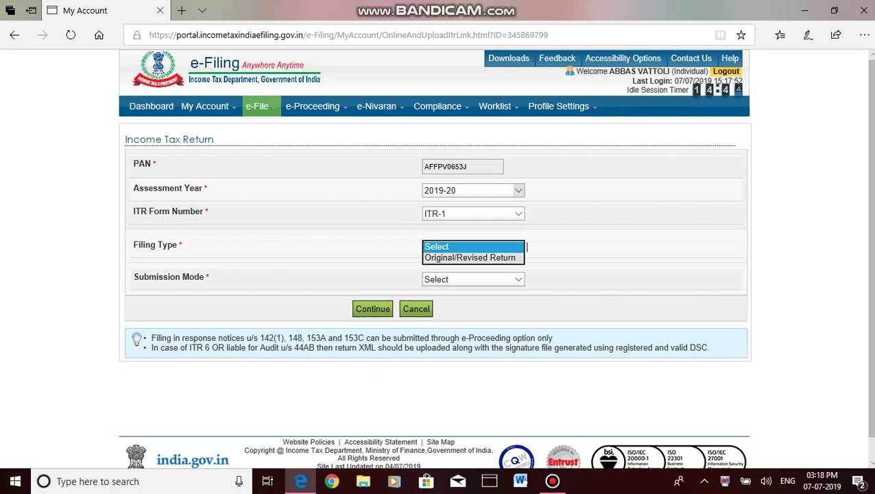
pyautogui.press('Down')
pyautogui.press('Return')
pyautogui.press('Tab')
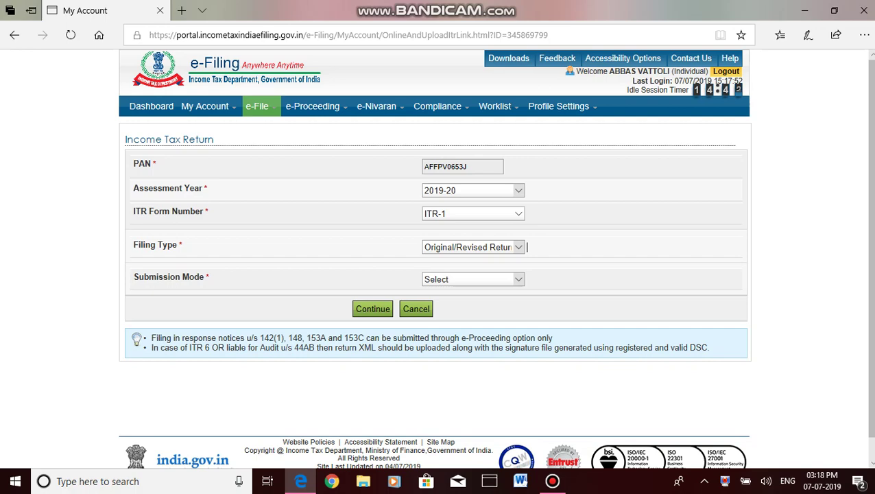
pyautogui.hotkey('alt', 'Down')
pyautogui.press('Down')
pyautogui.press('Return')
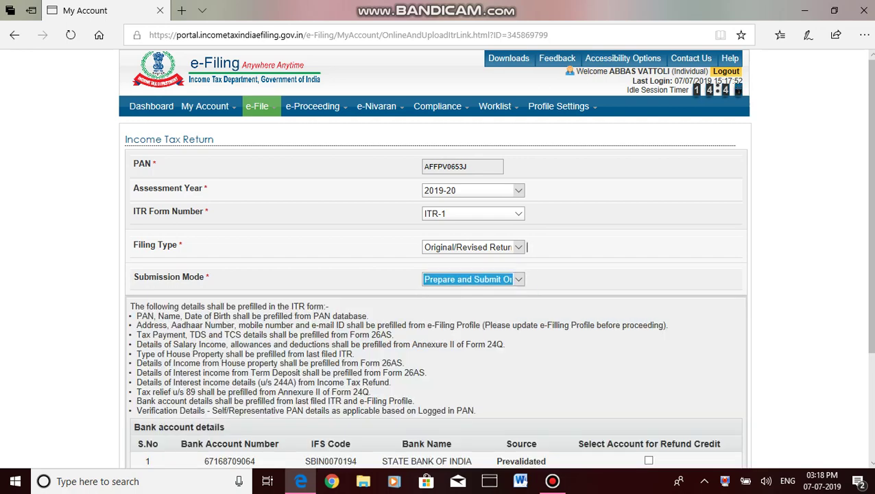
# - Tick the listed bank account for the refund credit and continue to the ITR-1 form
pyautogui.scroll(-2, 436, 274)
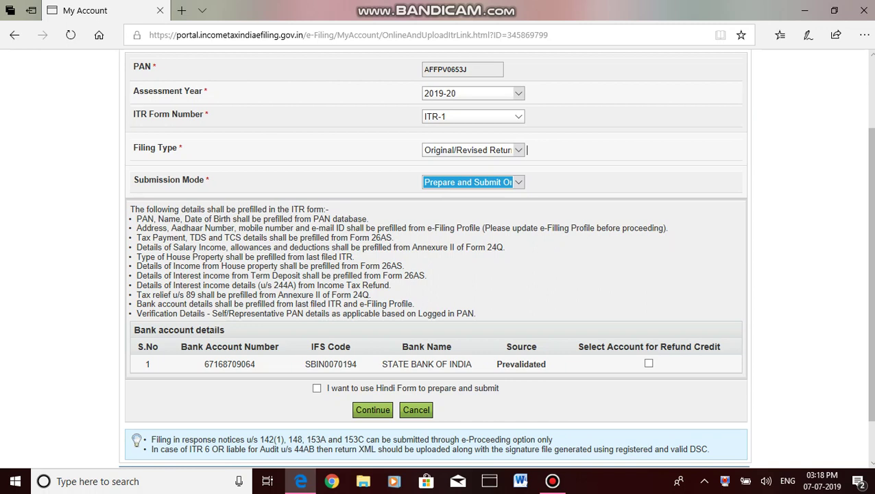
pyautogui.press('Tab')
pyautogui.press('space')
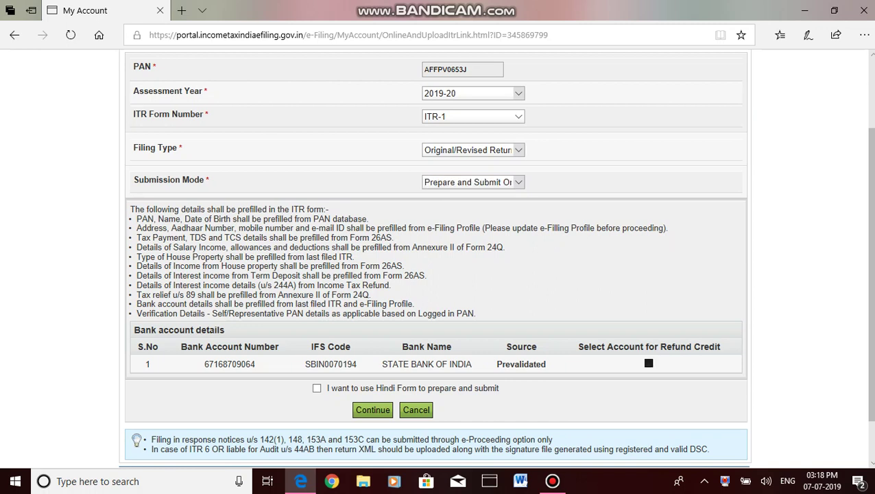
pyautogui.press('Tab')
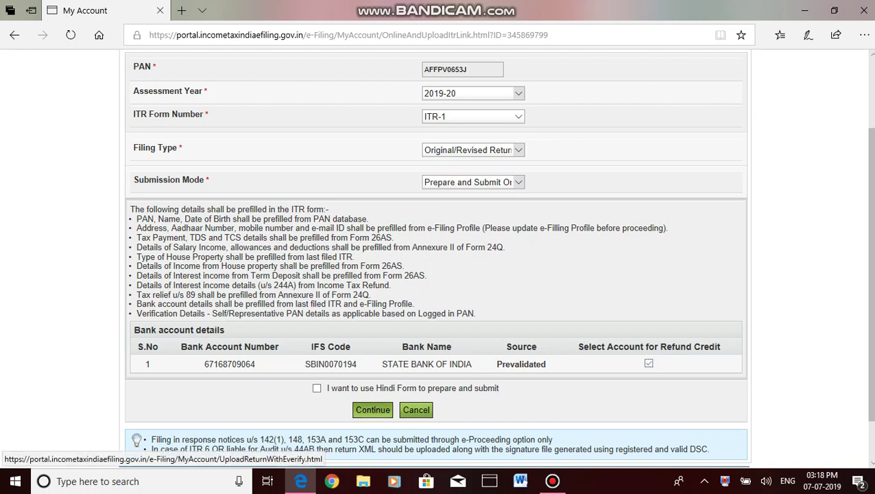
pyautogui.press('Return')
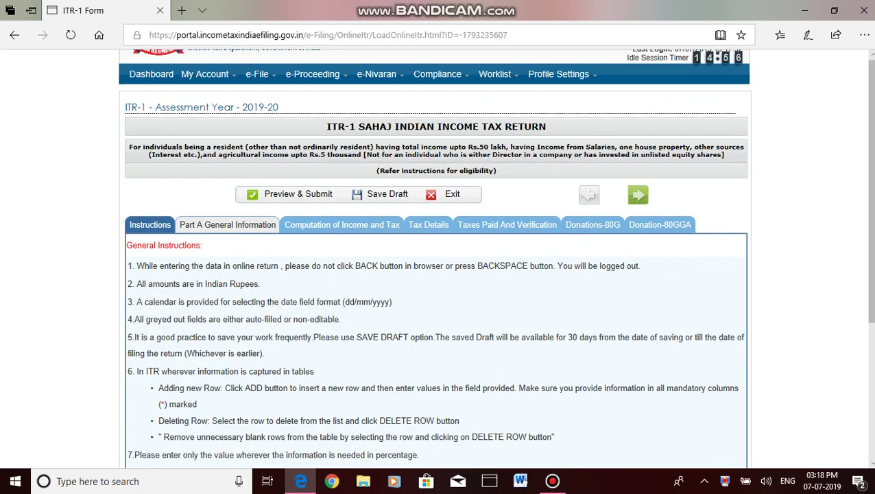
# - In Part A General Information, set Nature of employment to Others
pyautogui.click(226, 224)
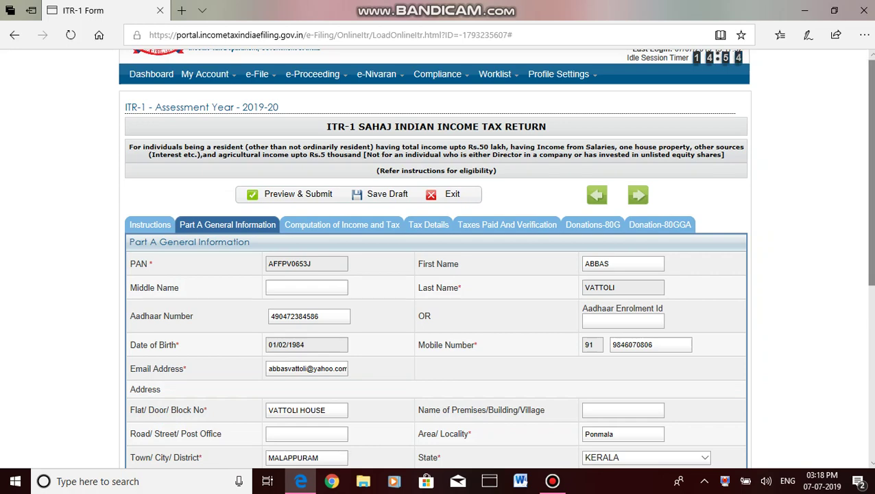
pyautogui.scroll(-3, 436, 260)
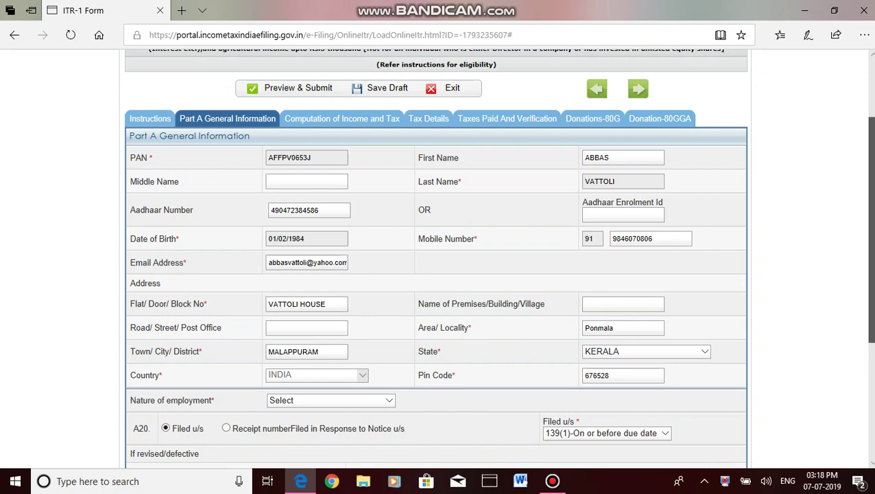
pyautogui.scroll(-2, 436, 259)
pyautogui.scroll(-3, 436, 259)
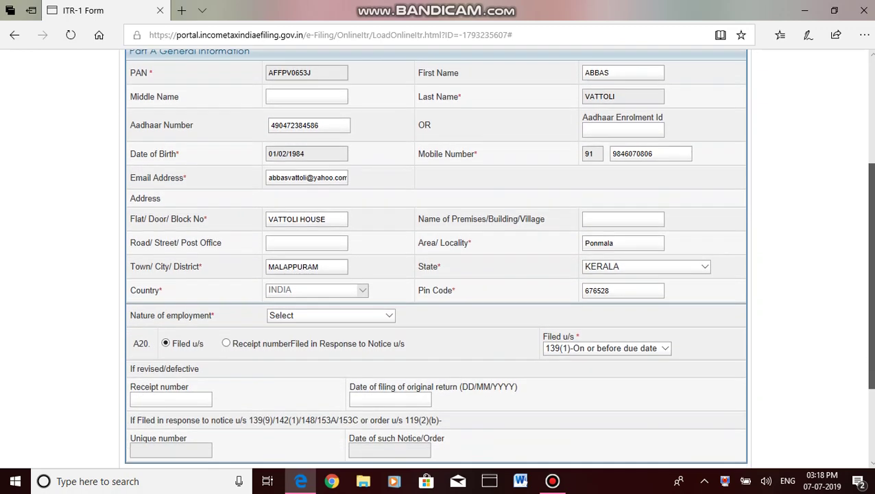
pyautogui.scroll(-1, 436, 259)
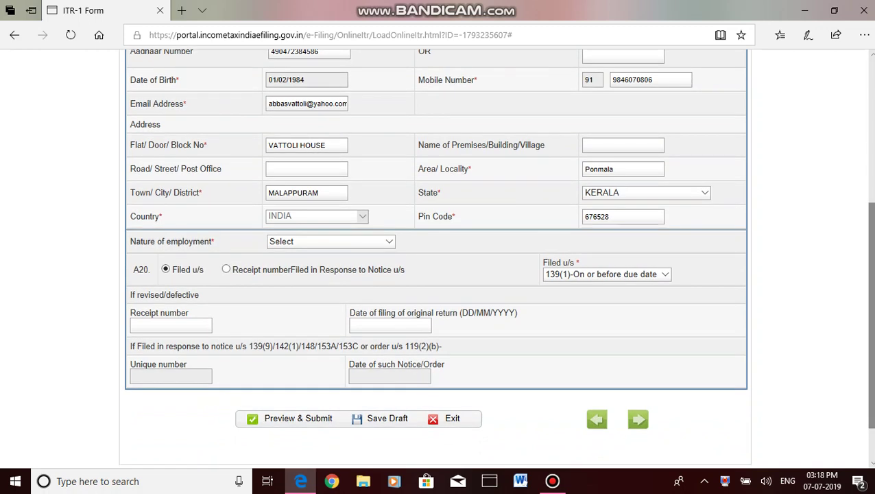
pyautogui.click(331, 241)
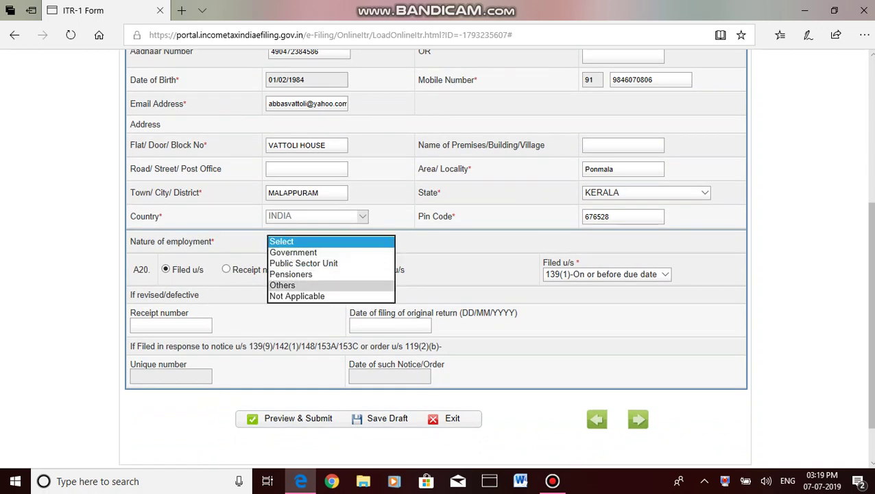
pyautogui.click(283, 284)
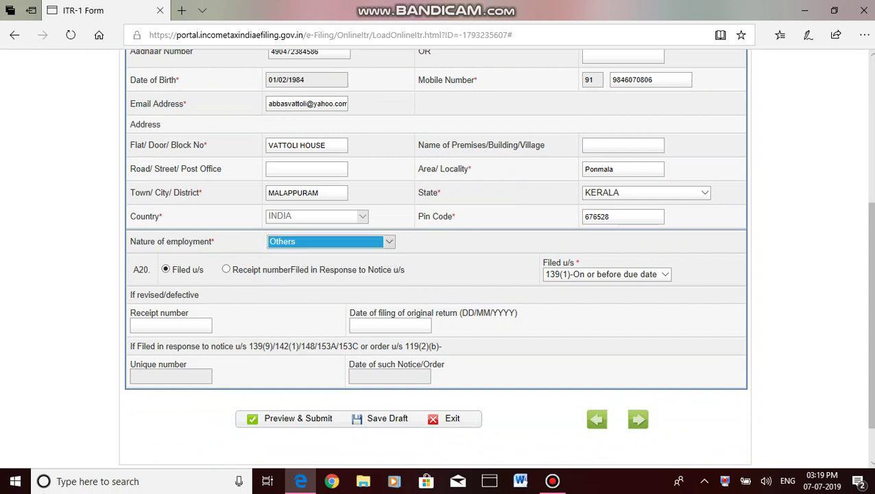
pyautogui.click(406, 270)
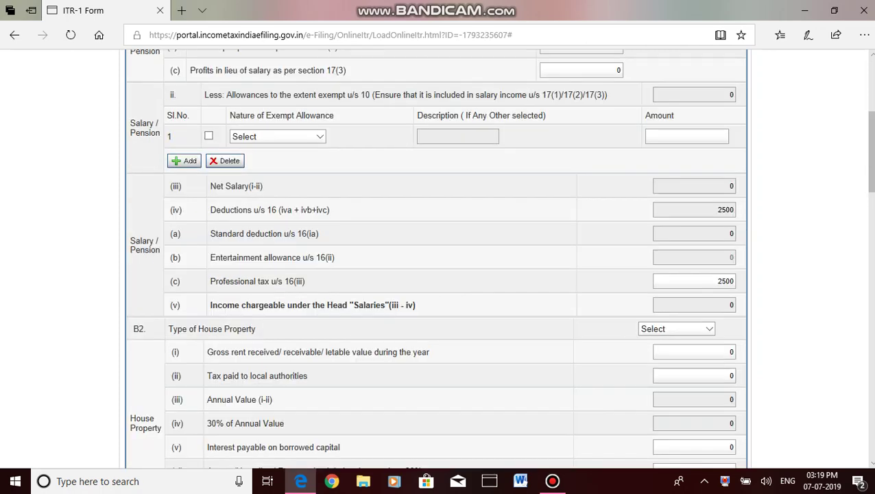
# - Enter 820000 as section 17(1) salary, yielding 777500 chargeable after 2500 professional tax
pyautogui.scroll(4, 436, 258)
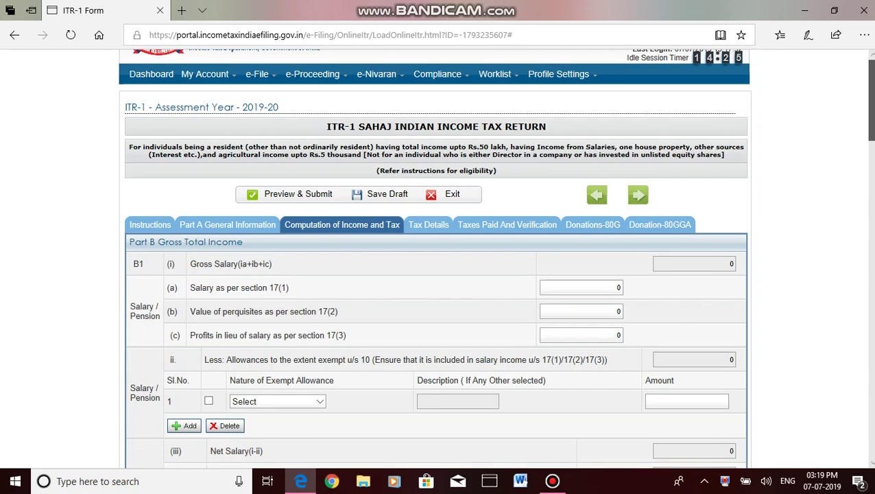
pyautogui.scroll(-1, 436, 258)
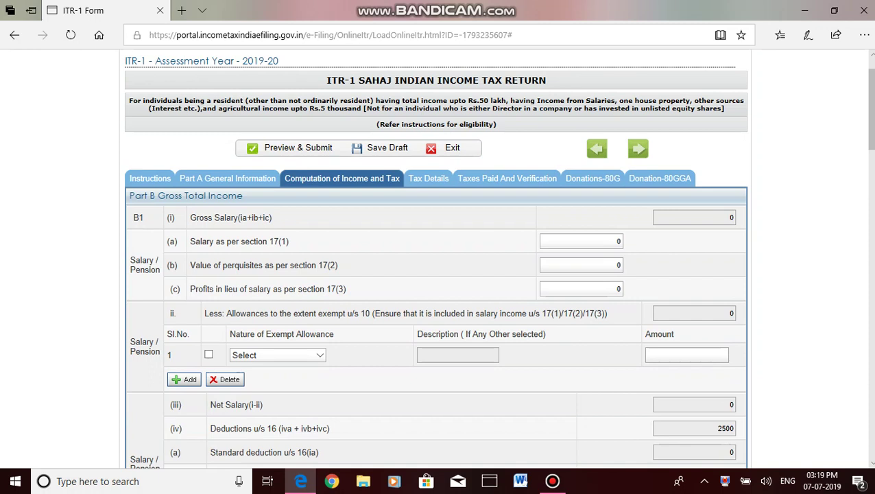
pyautogui.click(604, 241)
pyautogui.press('BackSpace')
pyautogui.write('820000')
pyautogui.click(604, 264)
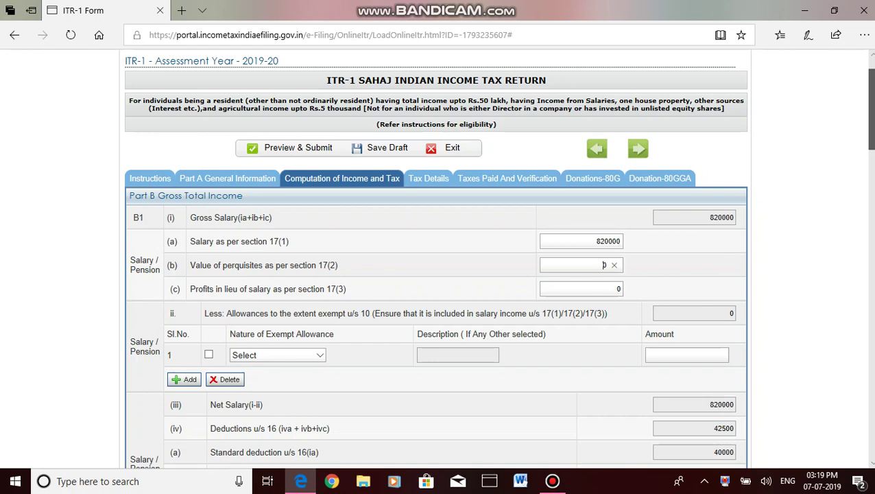
pyautogui.scroll(-3, 436, 274)
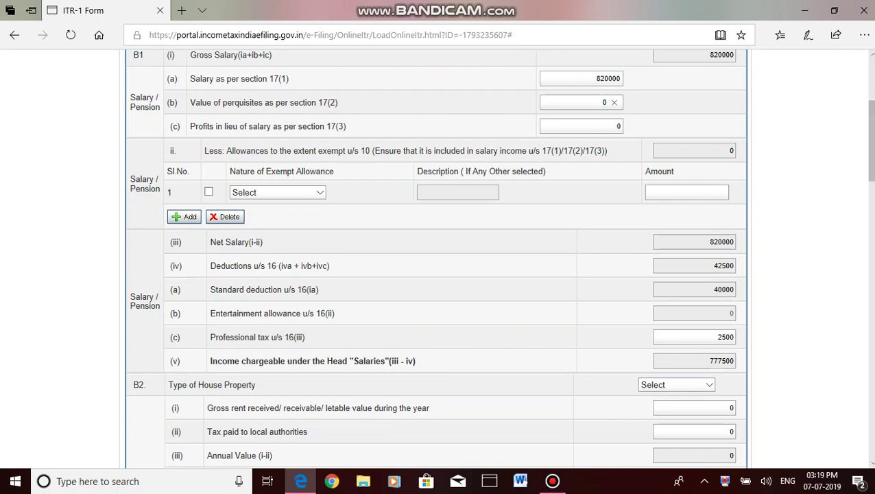
pyautogui.scroll(-3, 436, 274)
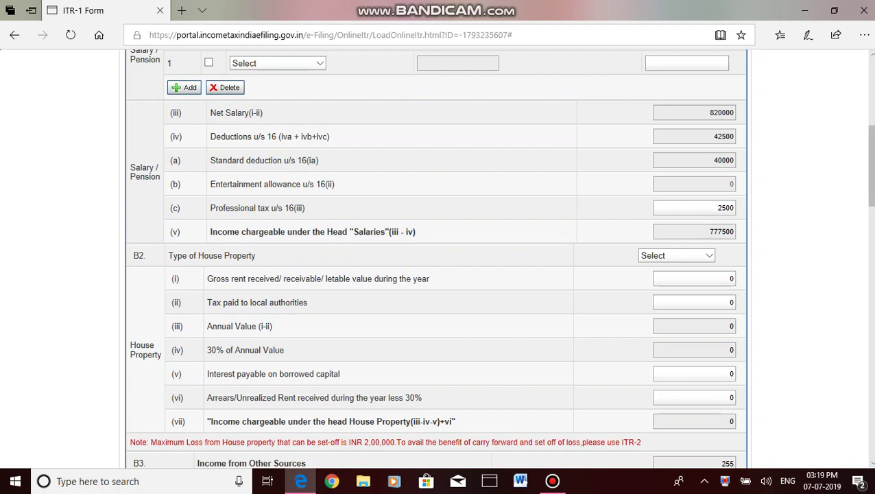
pyautogui.click(717, 208)
pyautogui.scroll(-1, 436, 274)
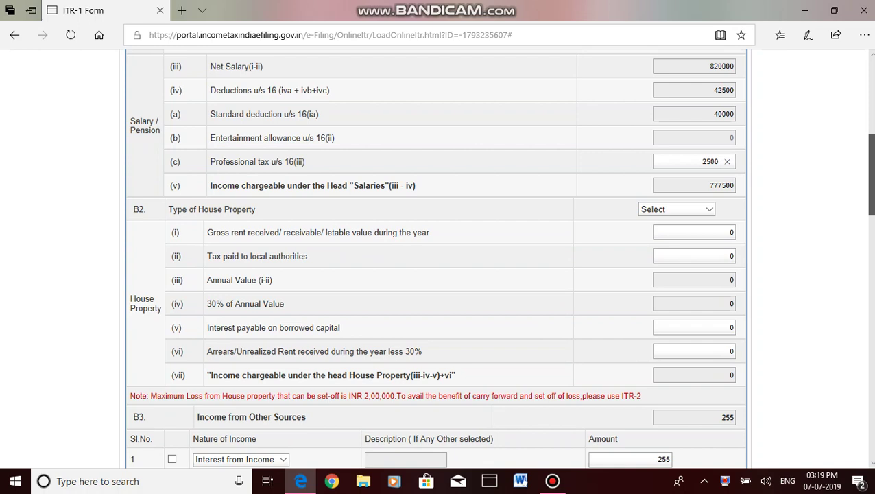
pyautogui.scroll(-1, 717, 161)
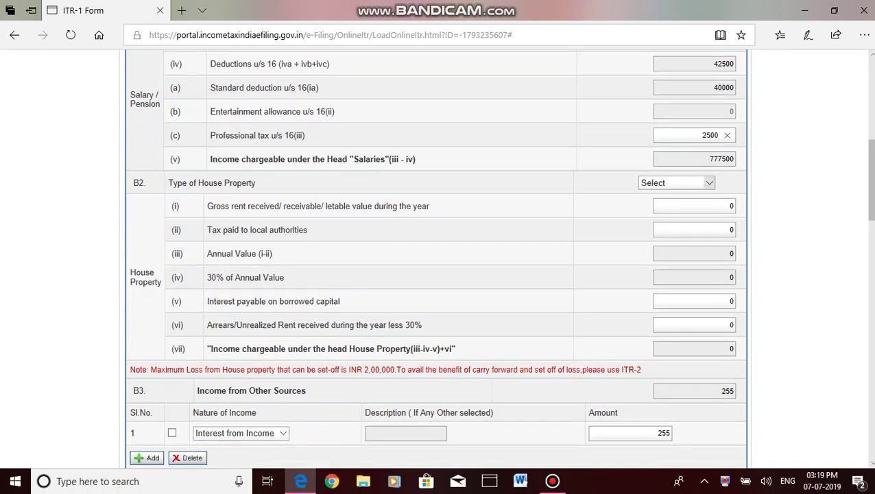
pyautogui.press('Tab')
# - Set the house property to Self Occupied with 20000 interest on borrowed capital
pyautogui.hotkey('alt', 'Down')
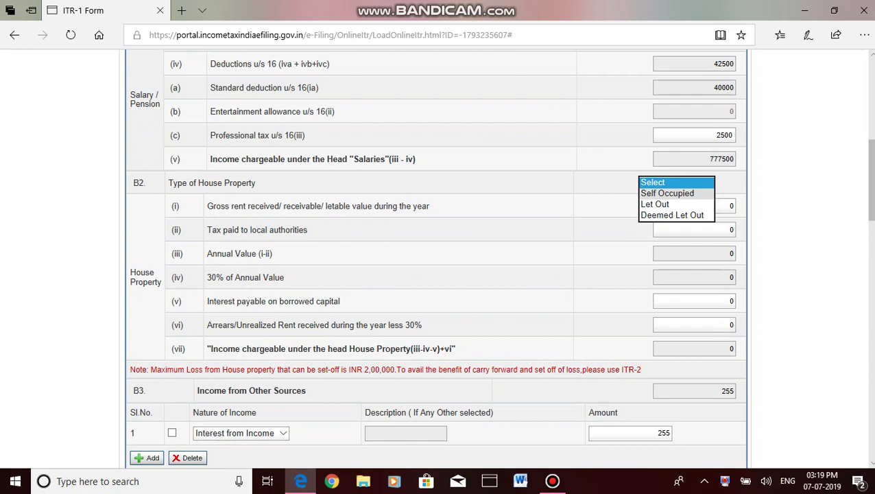
pyautogui.press('Down')
pyautogui.press('Return')
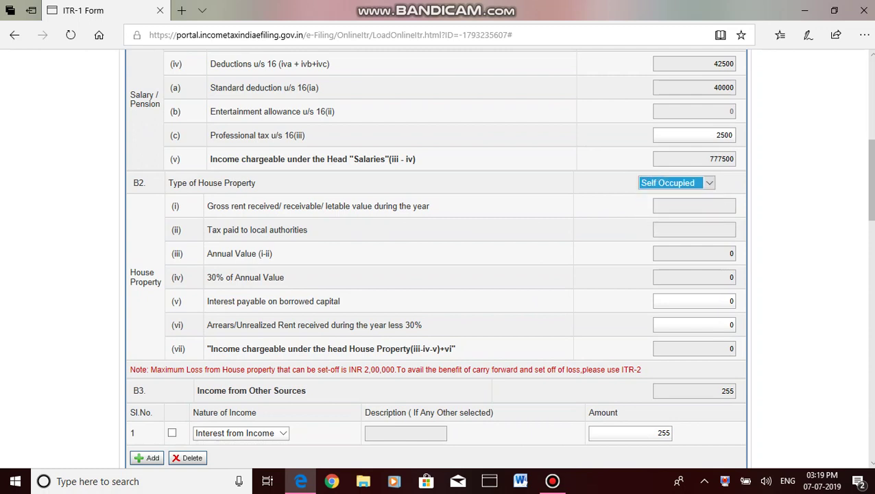
pyautogui.click(718, 182)
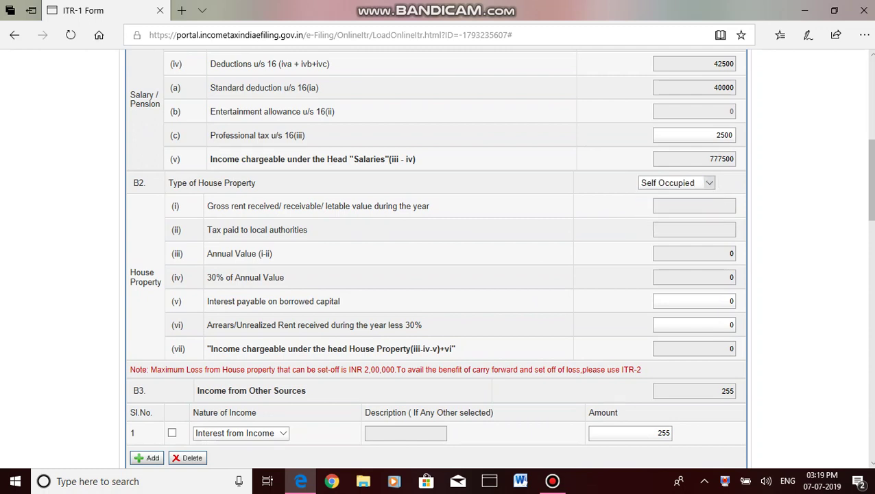
pyautogui.click(716, 300)
pyautogui.press('BackSpace')
pyautogui.write('20000')
pyautogui.click(716, 324)
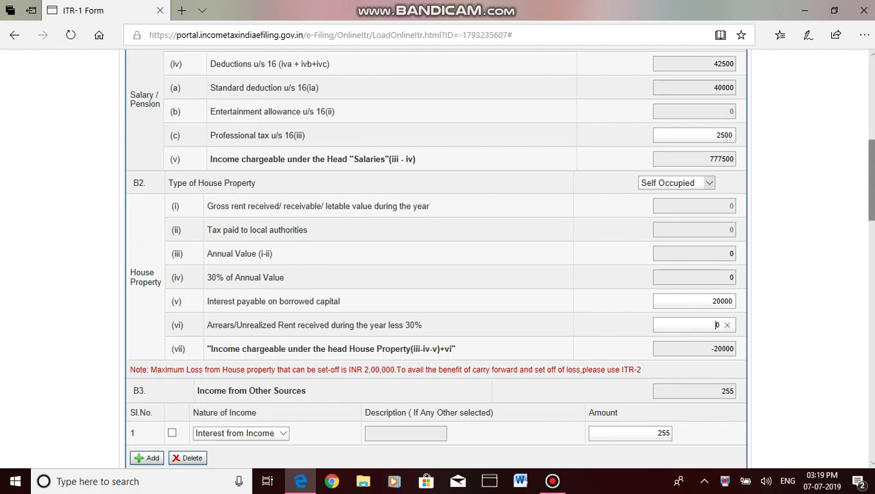
# - Tick the B3 interest income row under income from other sources
pyautogui.scroll(-3, 715, 198)
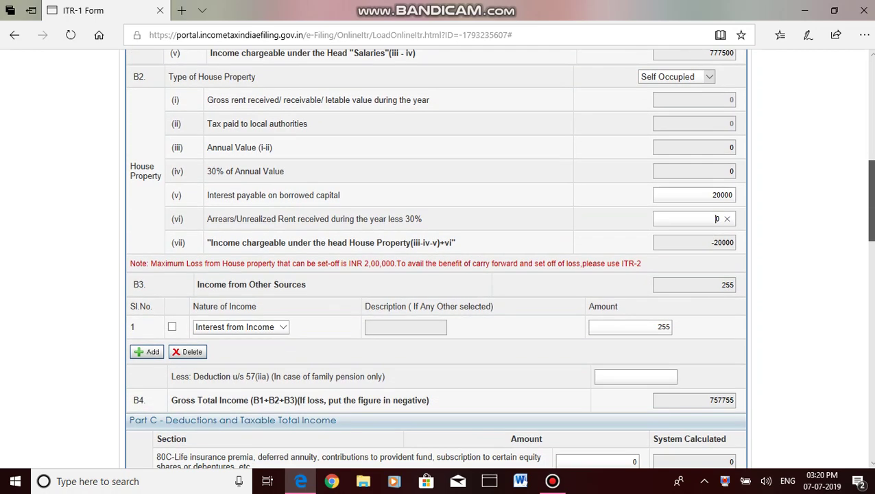
pyautogui.scroll(-1, 715, 199)
pyautogui.scroll(-1, 499, 258)
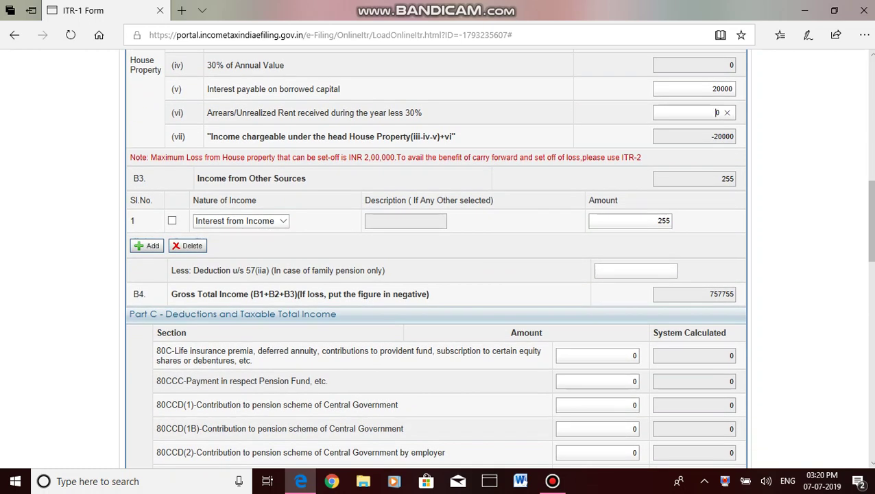
pyautogui.click(171, 220)
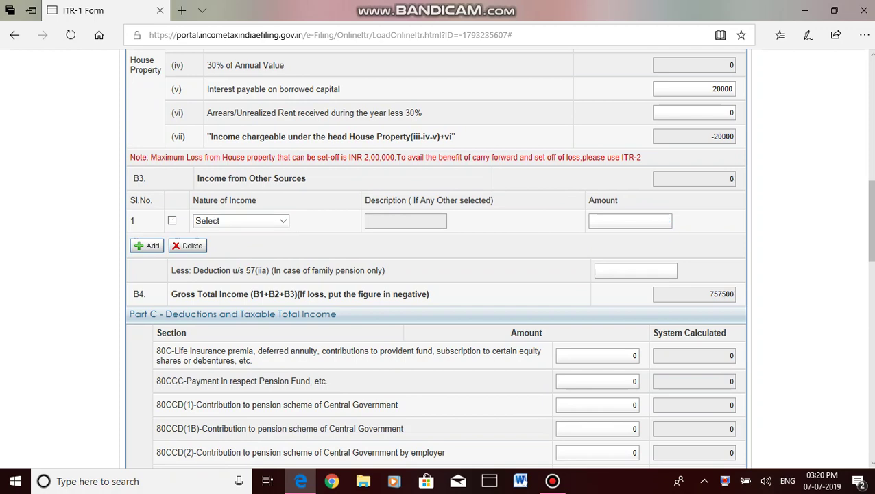
# - Enter a 75000 deduction amount under section 80C
pyautogui.scroll(-3, 868, 221)
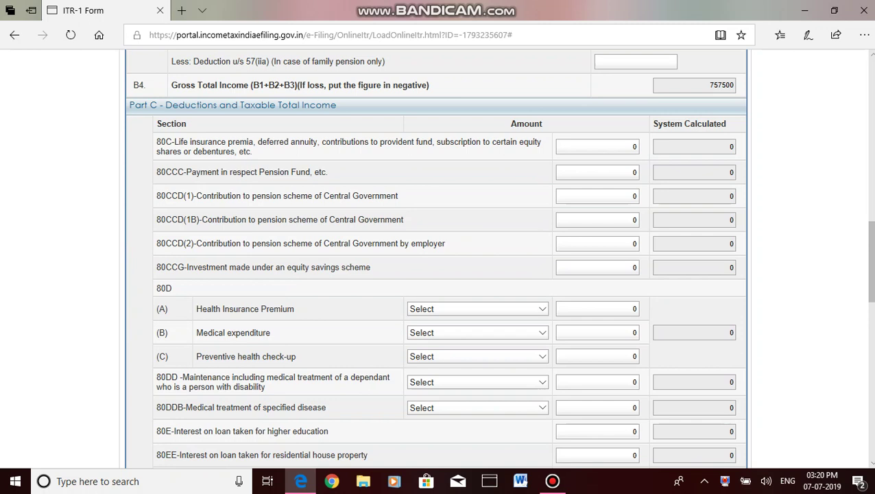
pyautogui.click(620, 146)
pyautogui.write('75000')
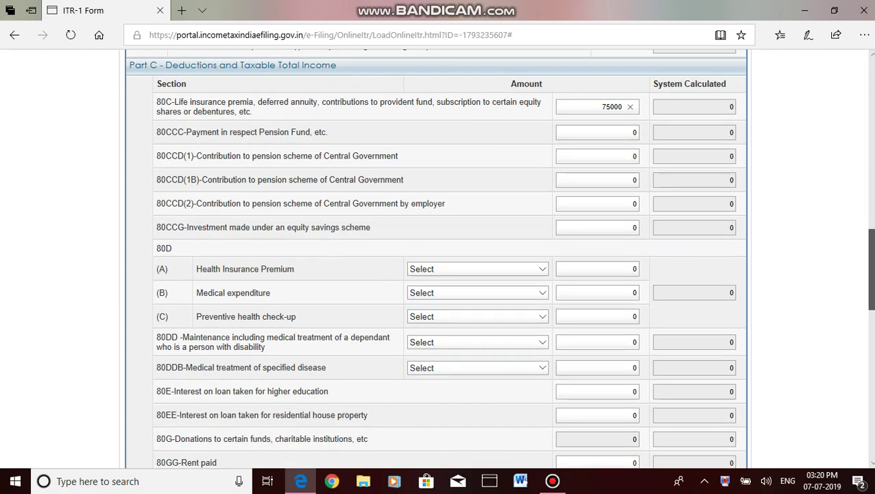
pyautogui.scroll(-1, 499, 257)
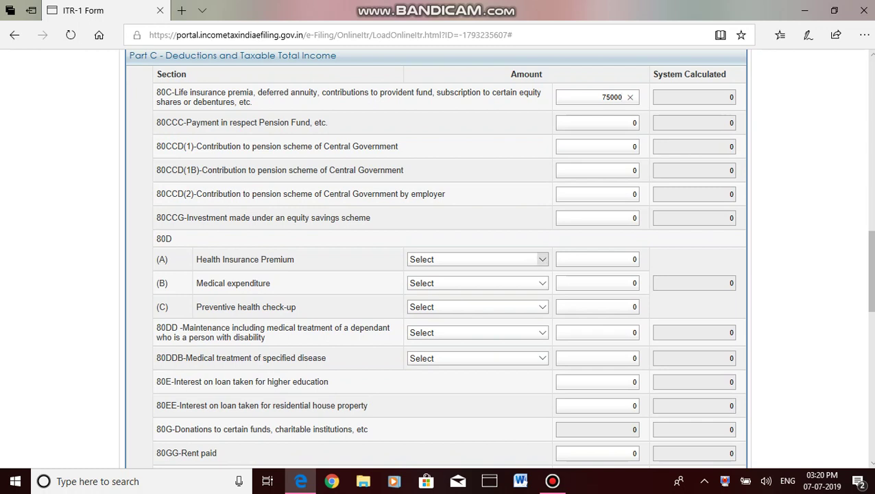
pyautogui.click(541, 258)
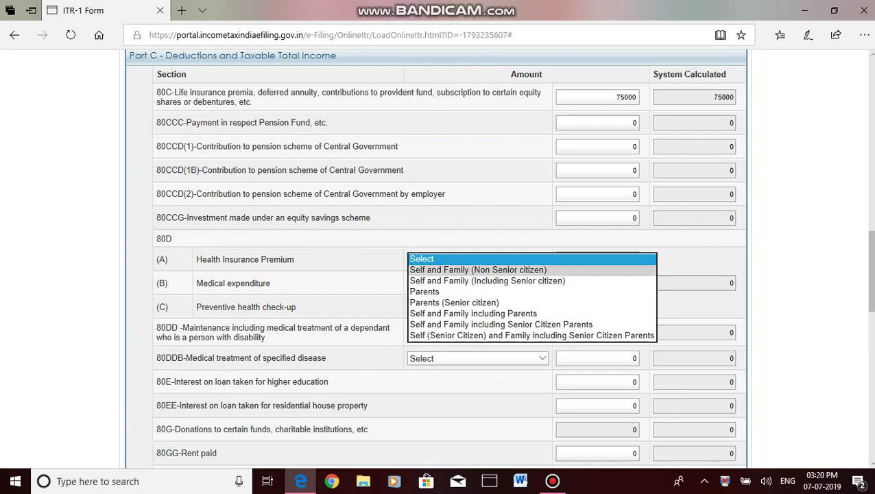
# - Claim a 7500 80D health insurance premium for Self and Family (Non Senior citizen)
pyautogui.click(478, 269)
pyautogui.click(620, 259)
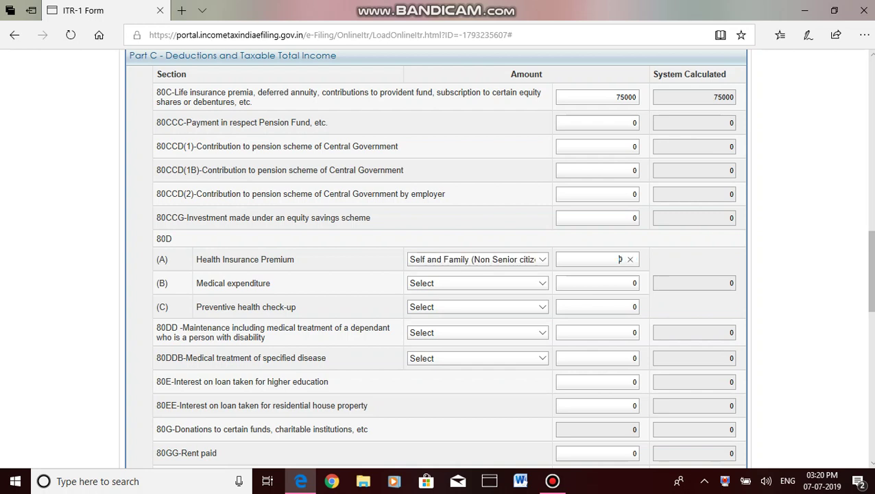
pyautogui.press('BackSpace')
pyautogui.write('25')
pyautogui.press('BackSpace')
pyautogui.press('BackSpace')
pyautogui.write('7500')
pyautogui.scroll(-2, 446, 274)
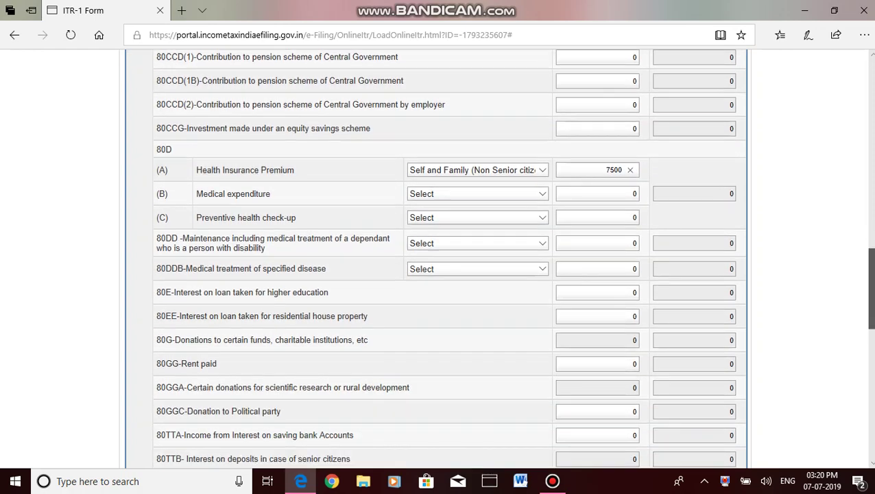
pyautogui.scroll(-1, 622, 138)
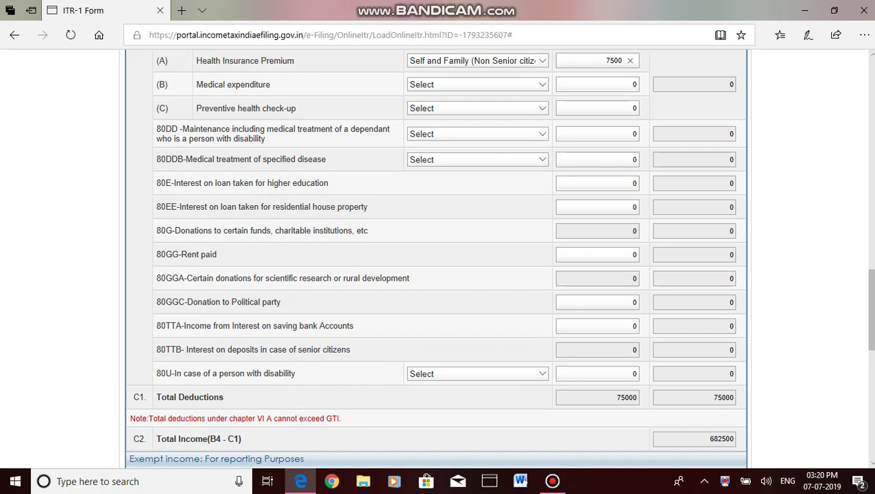
pyautogui.scroll(-3, 437, 259)
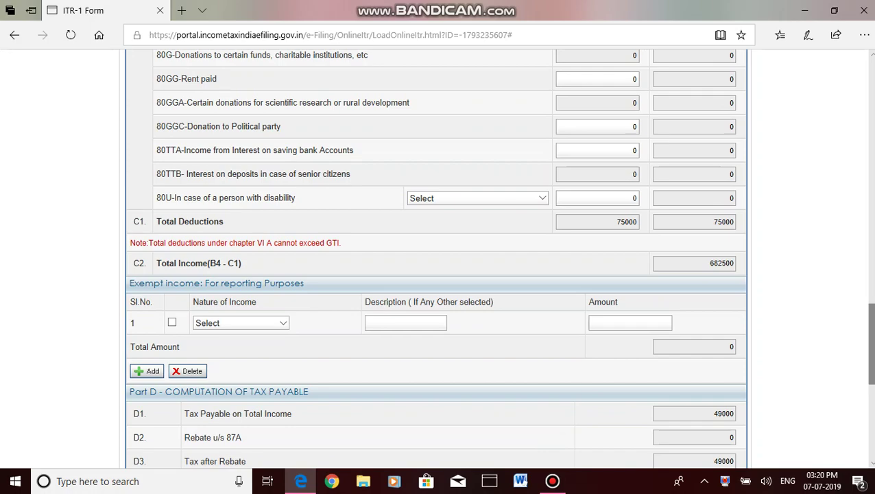
pyautogui.scroll(-5, 437, 259)
pyautogui.scroll(10, 436, 258)
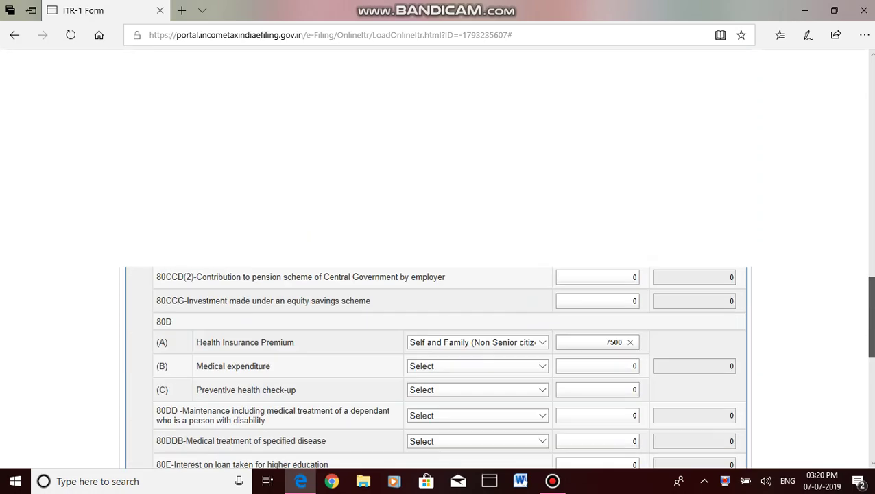
pyautogui.scroll(15, 437, 259)
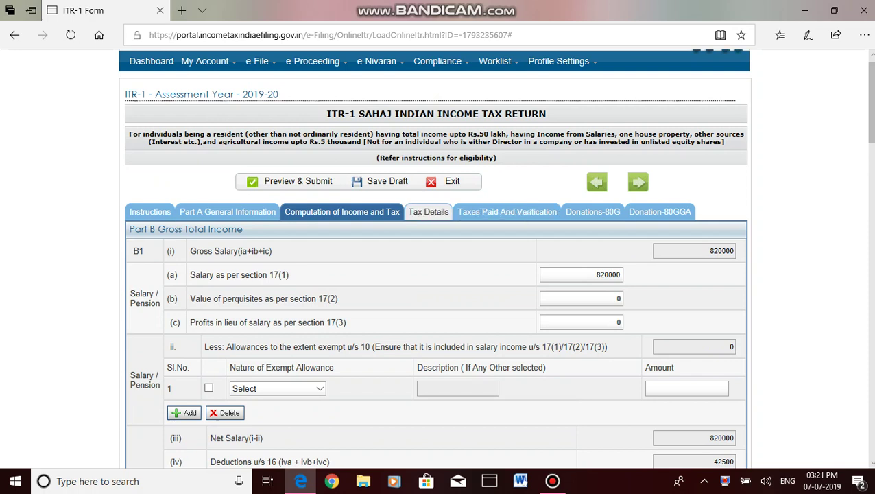
# - Review the employer's salary TDS totalling 32587 on the Tax Details tab
pyautogui.click(428, 211)
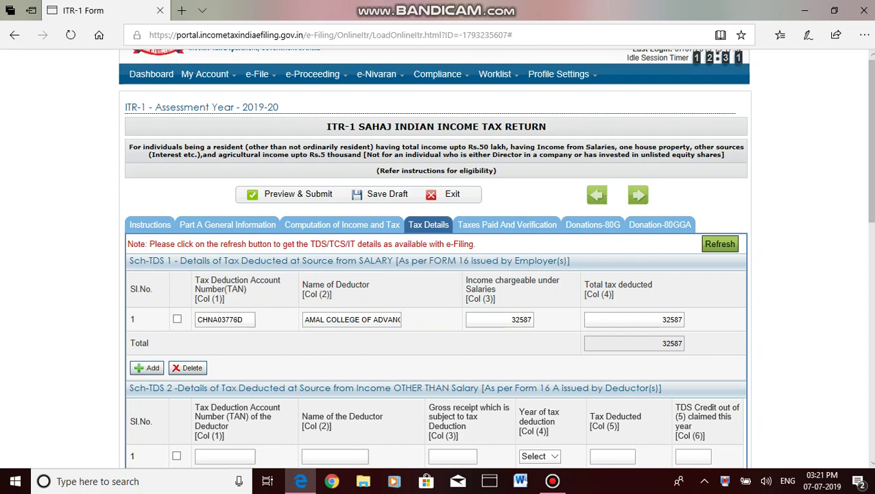
pyautogui.scroll(-2, 436, 274)
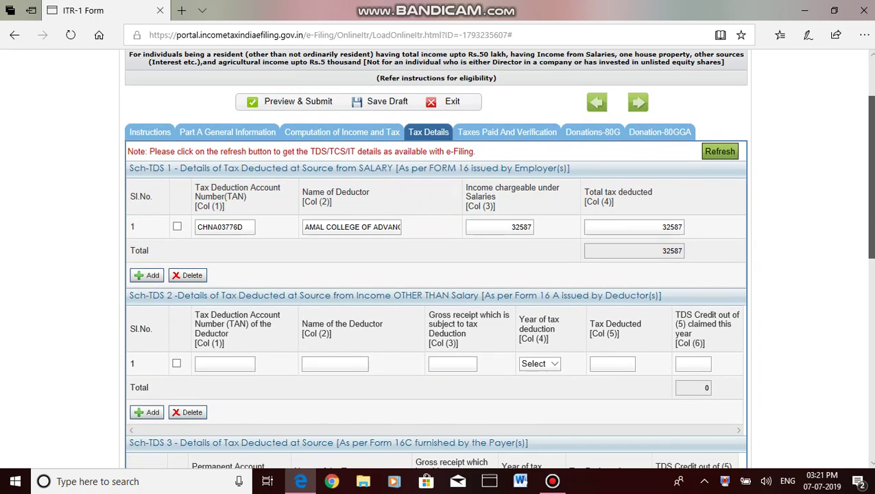
pyautogui.scroll(-2, 436, 275)
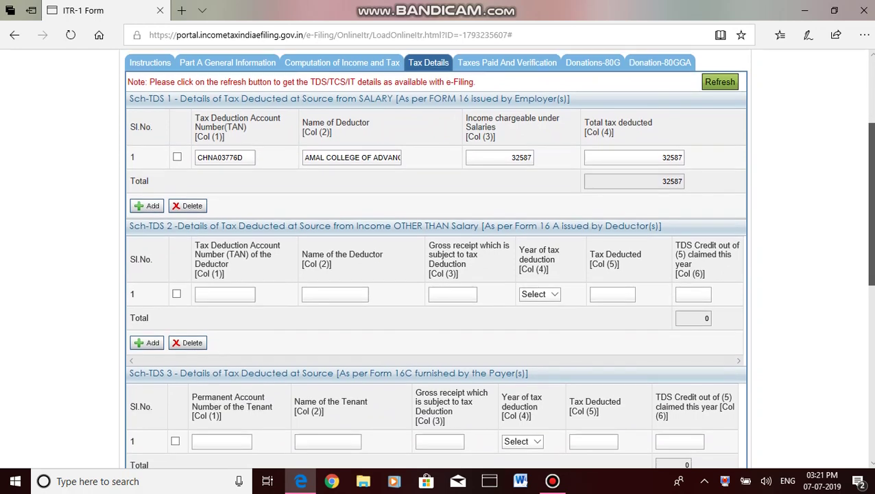
pyautogui.scroll(-10, 436, 274)
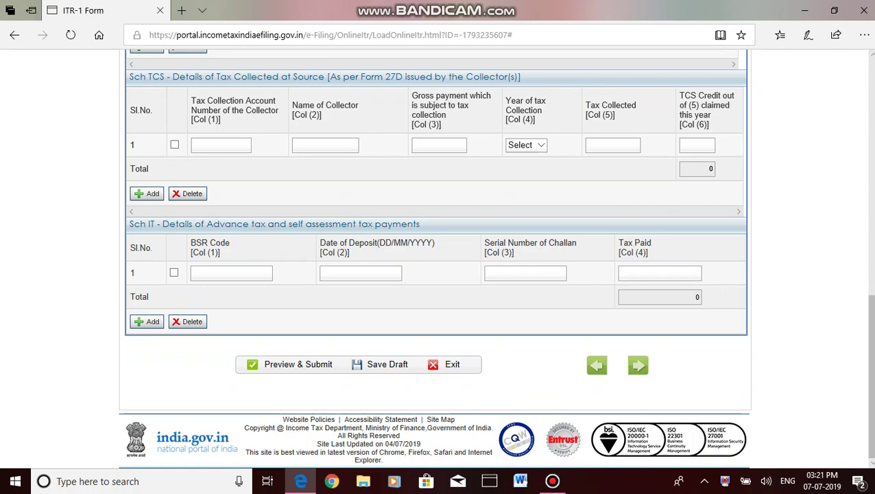
pyautogui.scroll(-4, 436, 206)
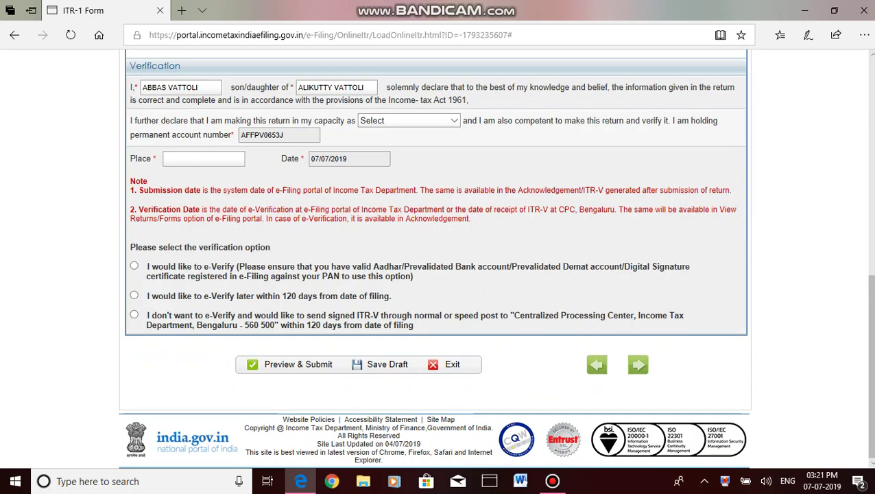
pyautogui.scroll(5, 436, 260)
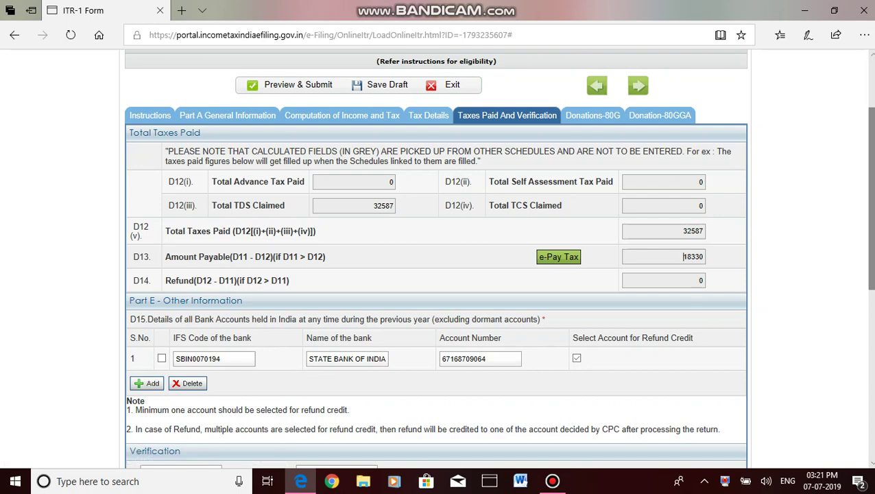
pyautogui.scroll(-2, 436, 274)
pyautogui.scroll(-3, 682, 155)
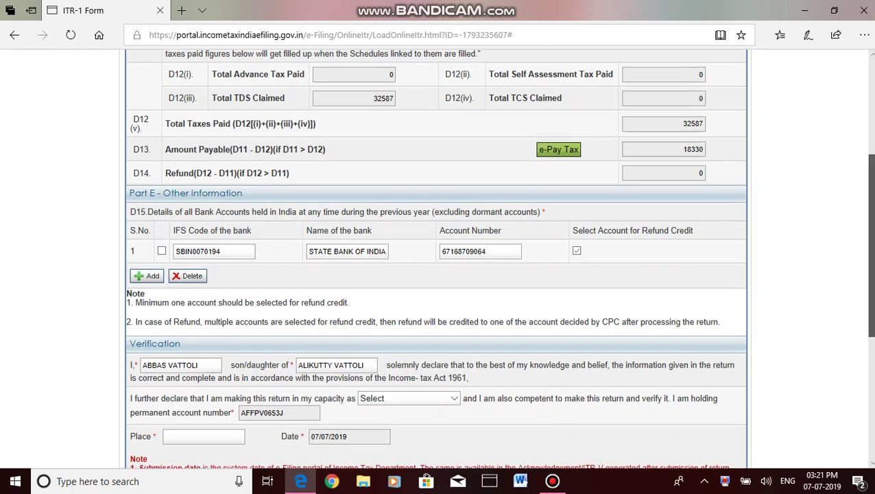
pyautogui.scroll(-2, 436, 260)
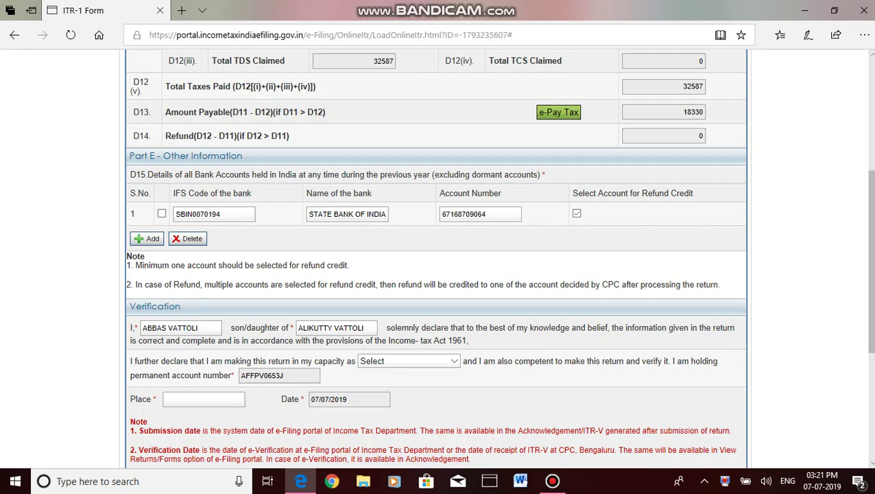
pyautogui.scroll(-3, 436, 260)
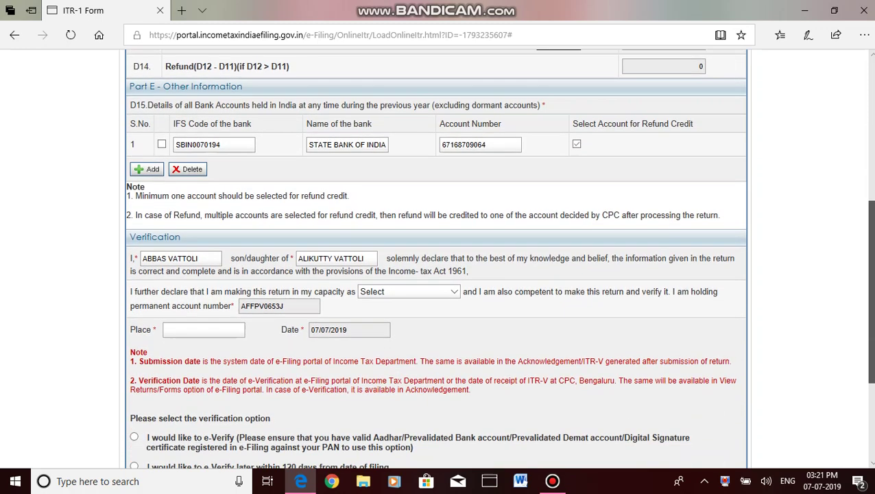
pyautogui.scroll(-2, 436, 261)
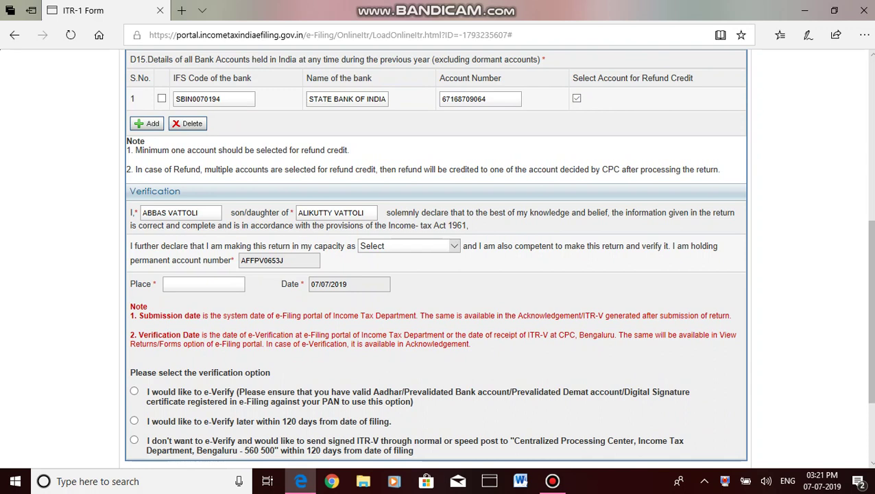
# - Set verification capacity to Self, place NILAMBUR, and choose e-Verify later within 120 days
pyautogui.click(408, 246)
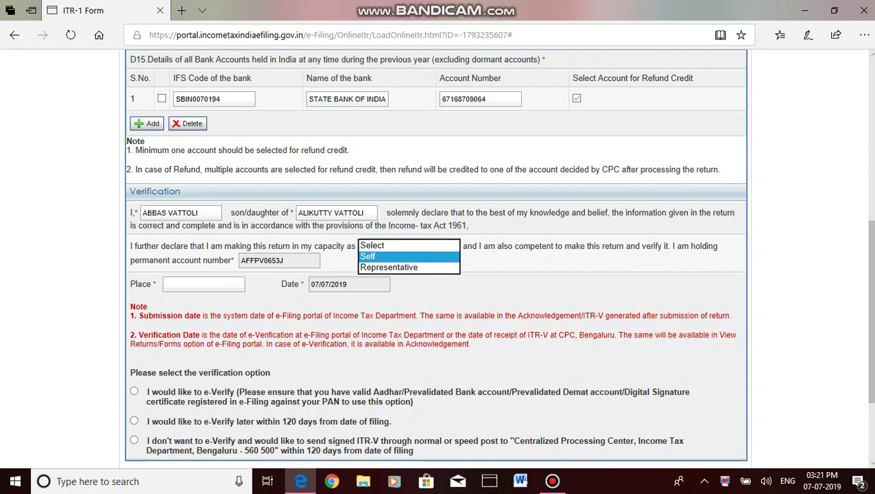
pyautogui.press('Return')
pyautogui.press('Tab')
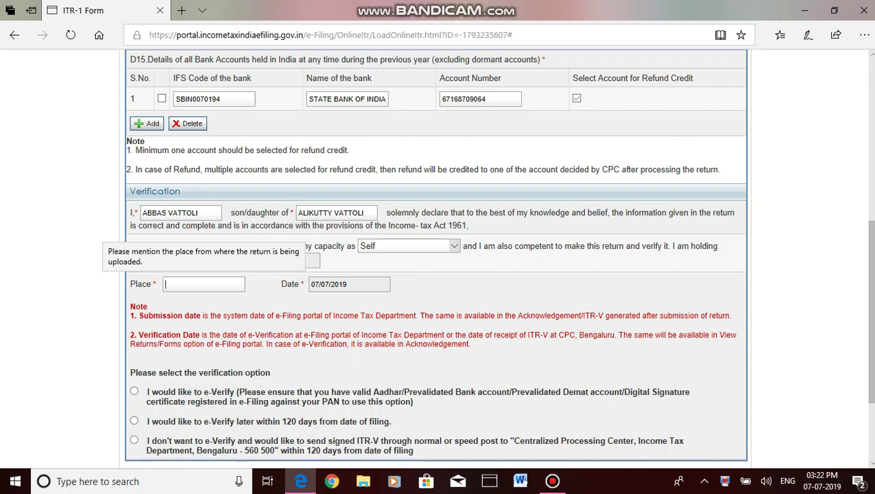
pyautogui.write('NILAMVUR')
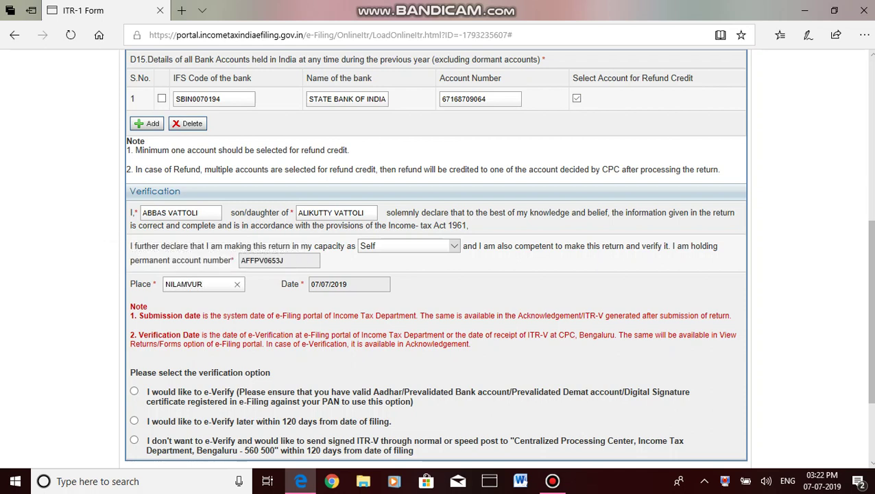
pyautogui.press('BackSpace')
pyautogui.press('BackSpace')
pyautogui.press('BackSpace')
pyautogui.write('BUR')
pyautogui.scroll(-3, 436, 258)
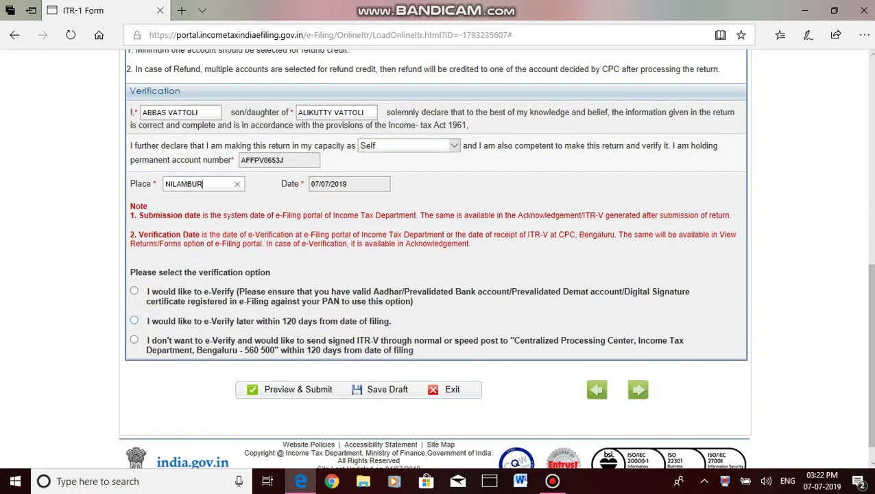
pyautogui.click(134, 321)
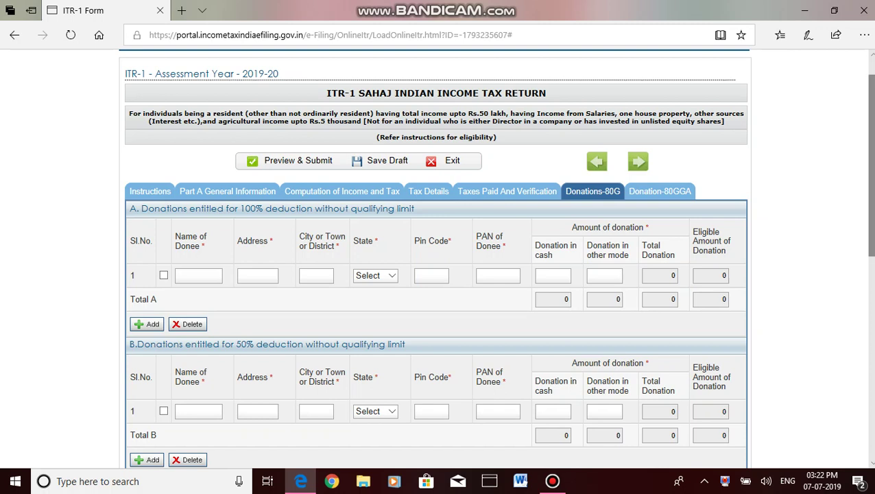
# - Submit the ITR-1 form for preview and confirm that all entered details are valid
pyautogui.scroll(-1, 436, 274)
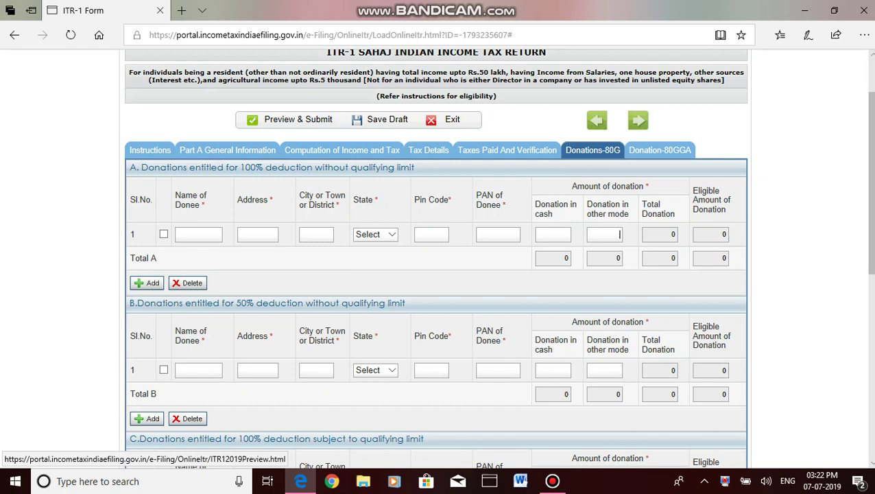
pyautogui.click(299, 120)
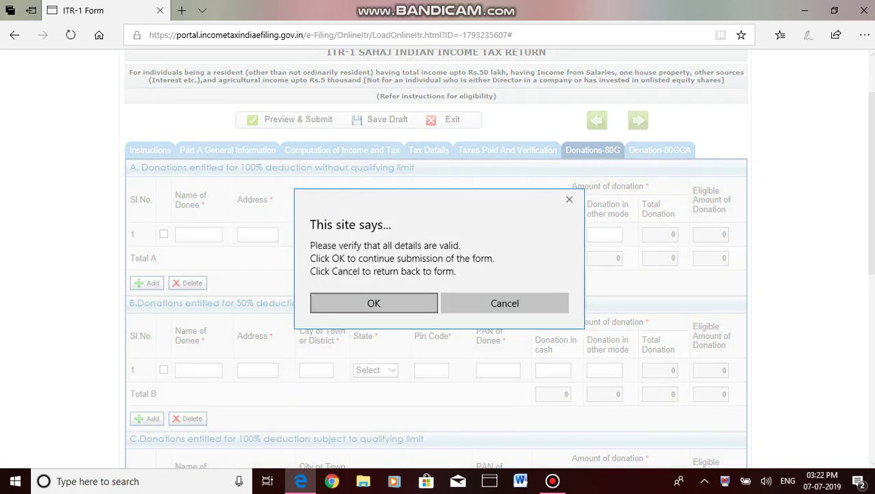
pyautogui.click(373, 303)
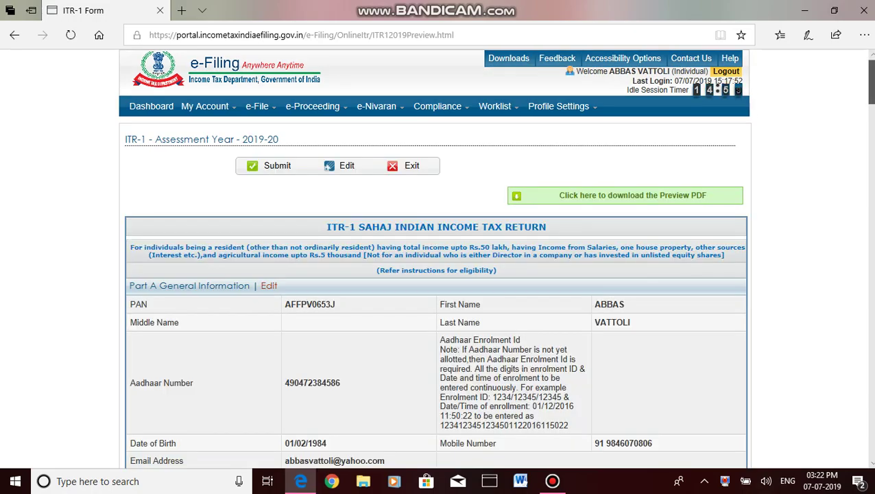
# - Download the 6-page ITR-1 preview PDF and review it, including total income 675000
pyautogui.scroll(-15, 436, 258)
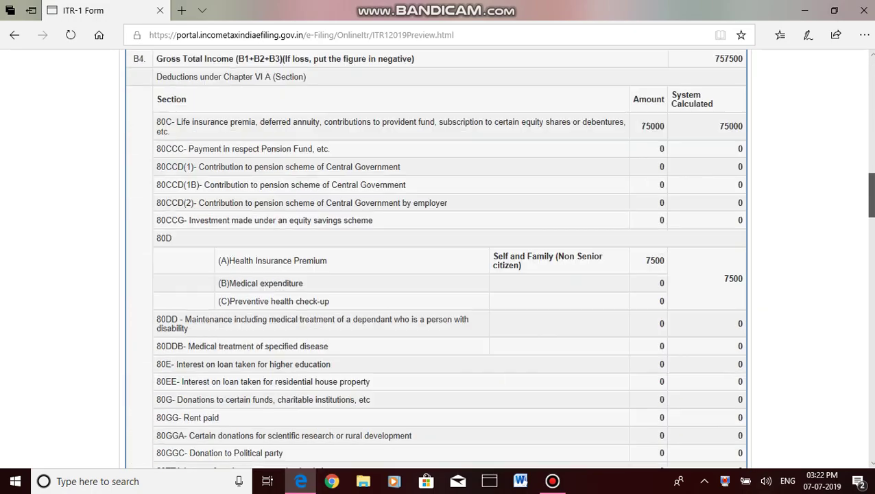
pyautogui.scroll(20, 436, 259)
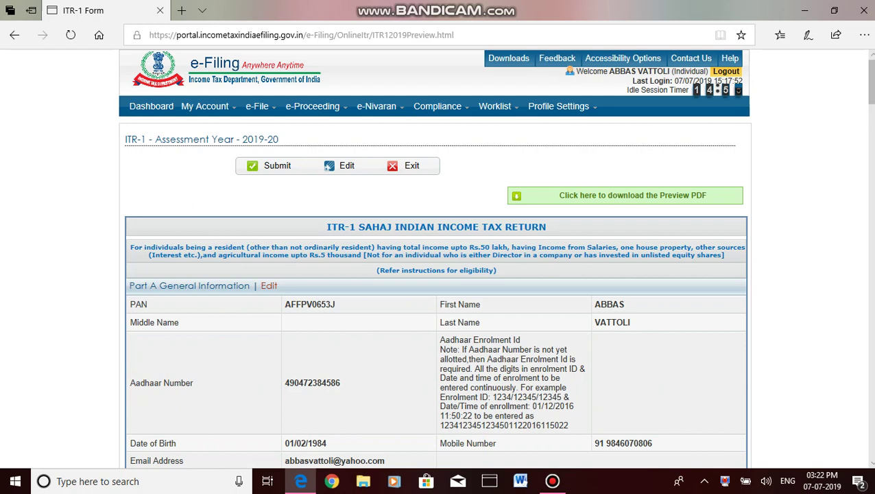
pyautogui.click(625, 194)
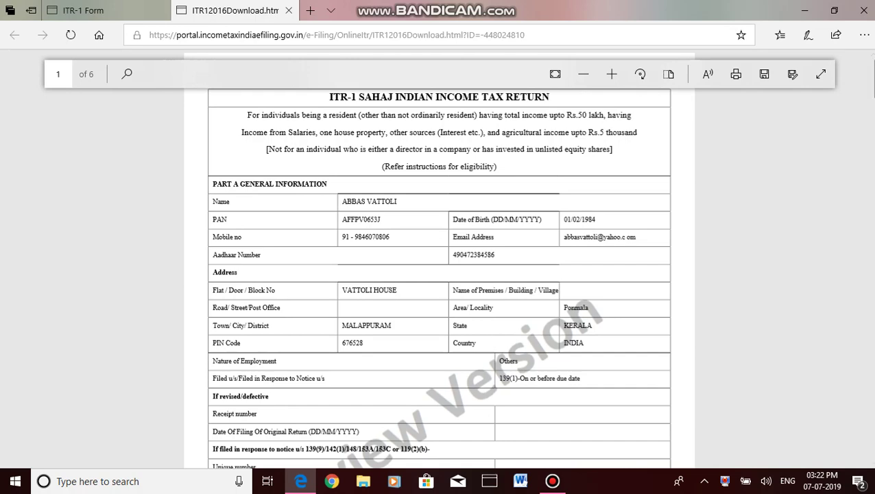
pyautogui.scroll(-3, 439, 274)
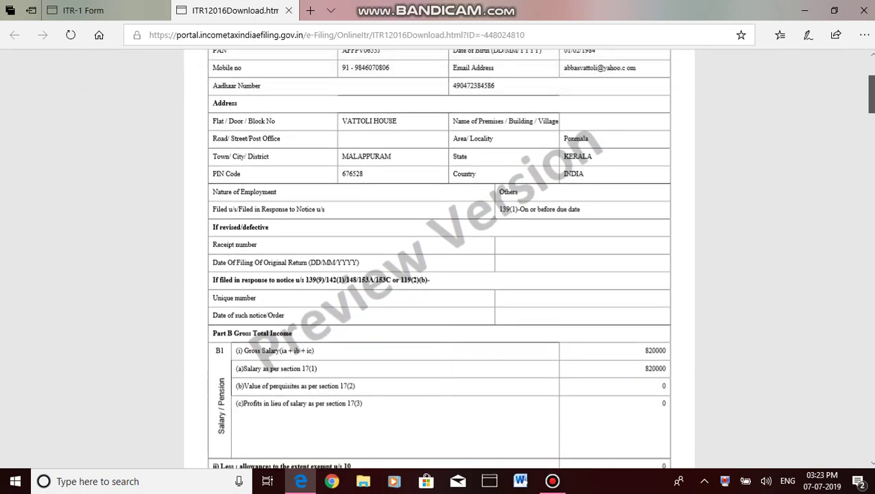
pyautogui.scroll(-15, 439, 260)
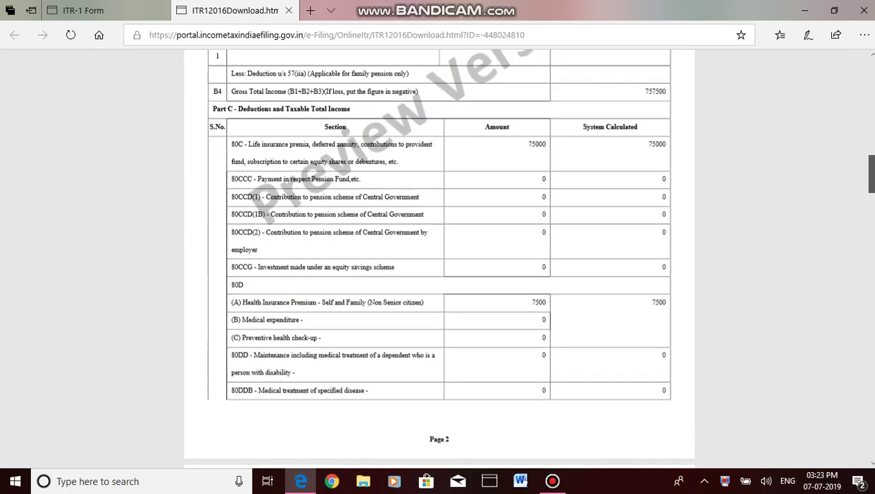
pyautogui.scroll(-15, 439, 260)
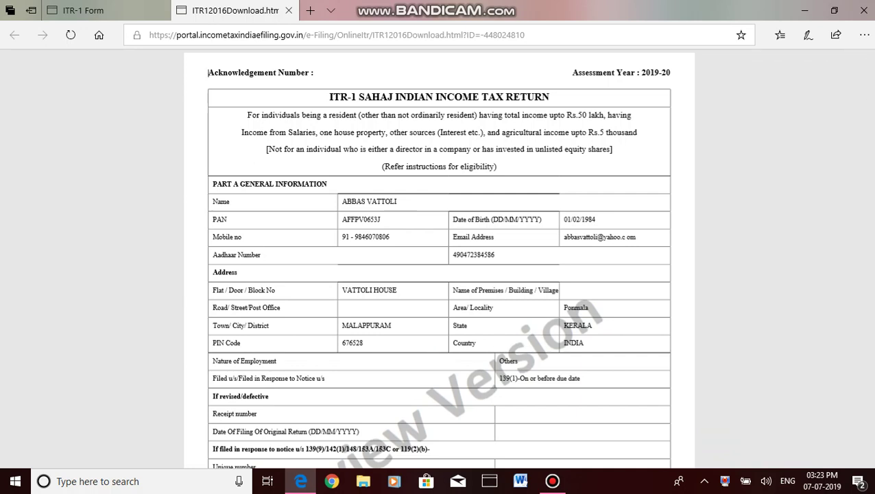
pyautogui.click(83, 11)
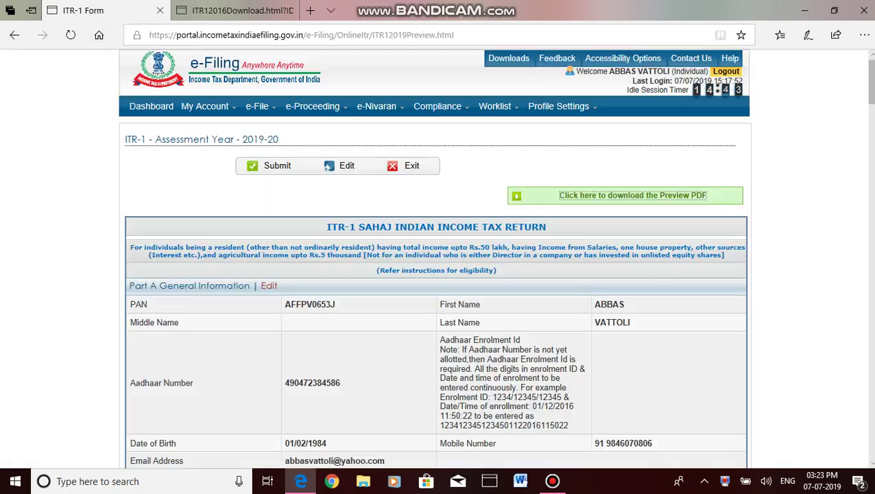
pyautogui.moveTo(869, 81); pyautogui.dragTo(869, 436)
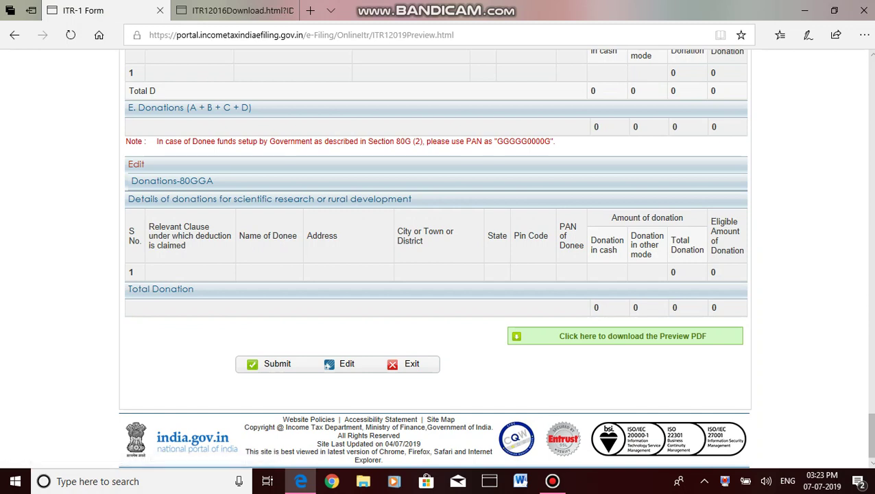
pyautogui.click(552, 480)
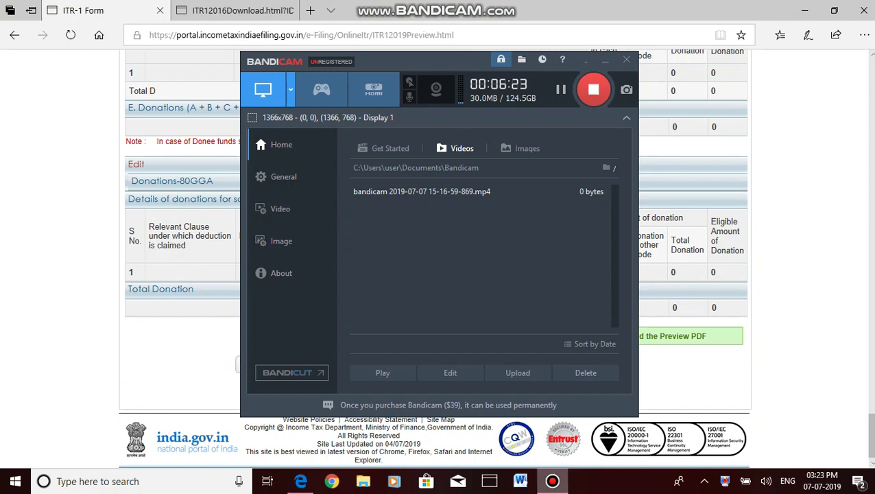